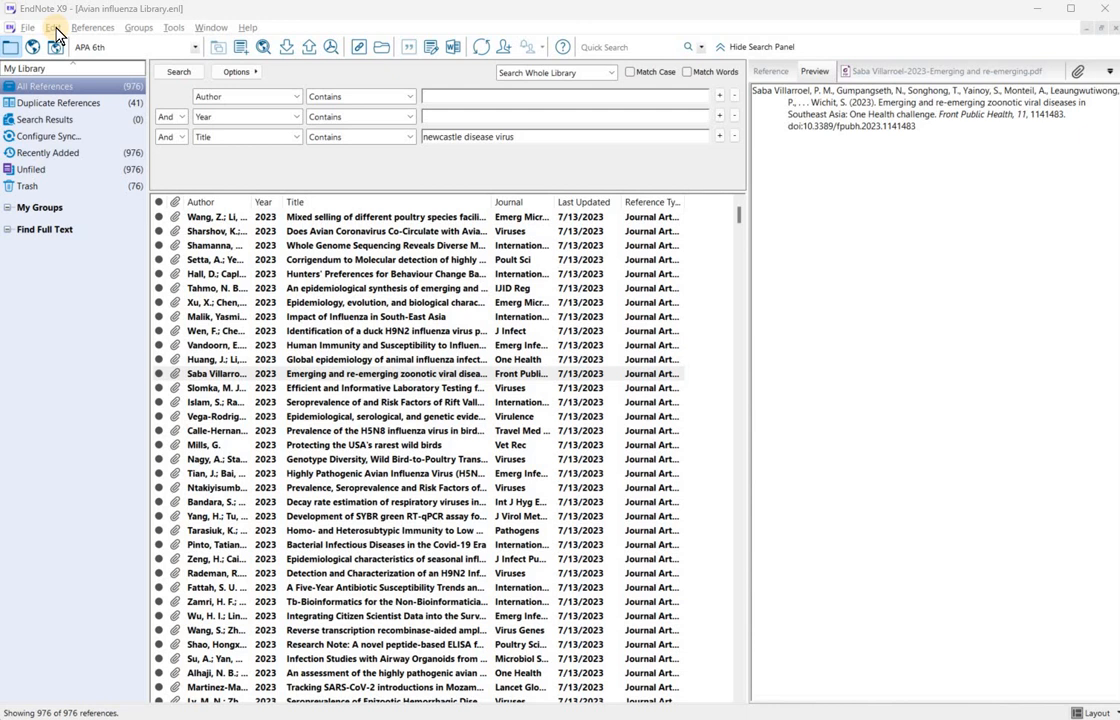
- Create a new output style and add a Journal Article reference type to its bibliography templates
click(52, 27)
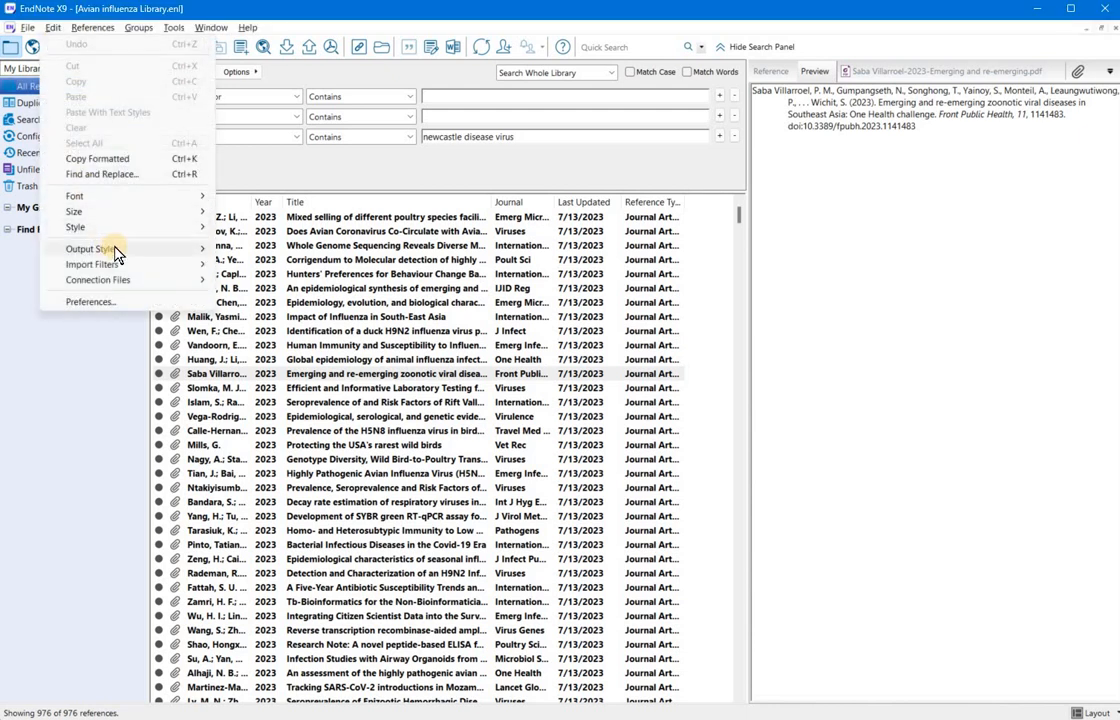
mouse_move(117, 254)
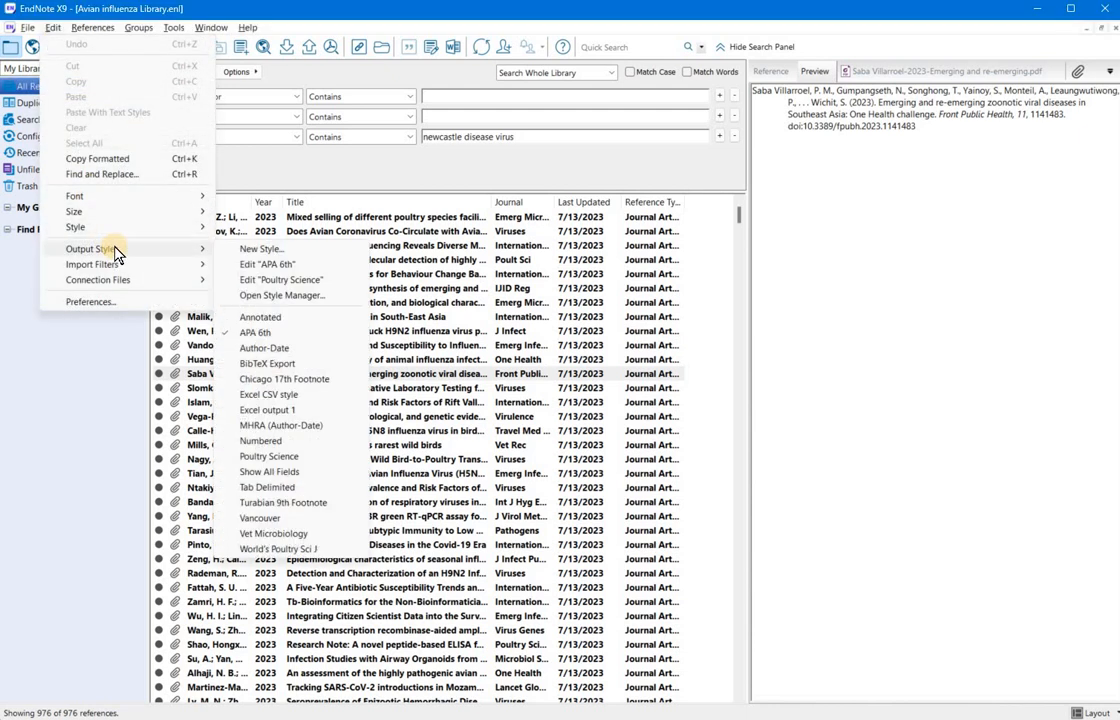
click(318, 249)
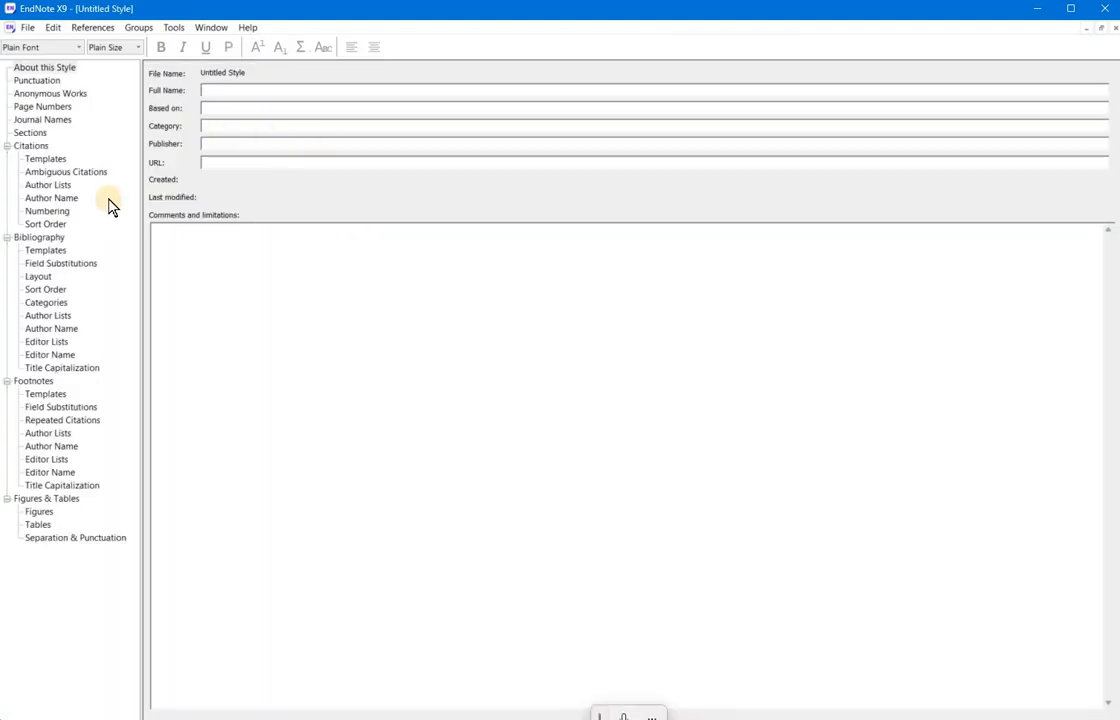
click(48, 252)
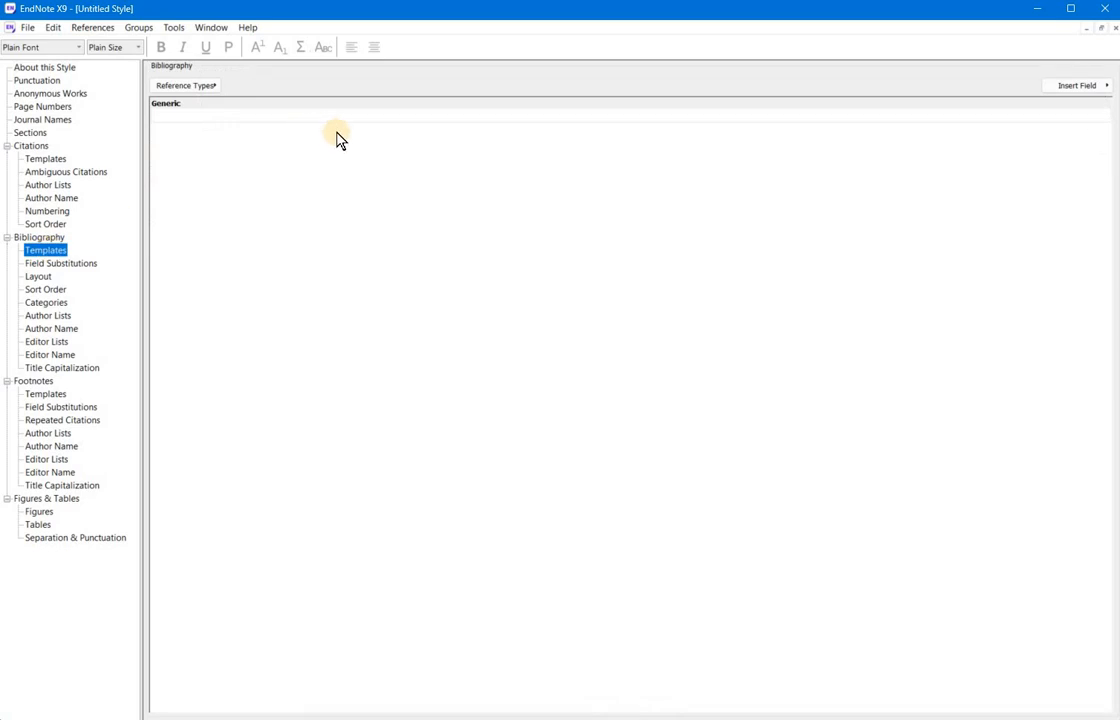
click(207, 84)
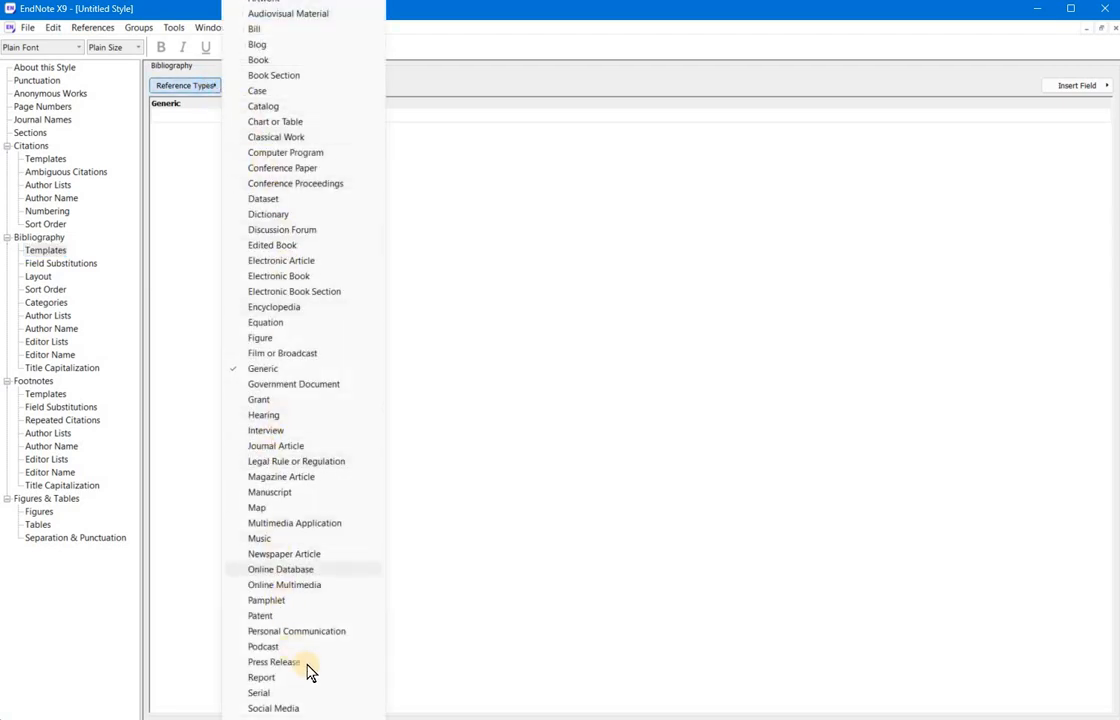
click(320, 446)
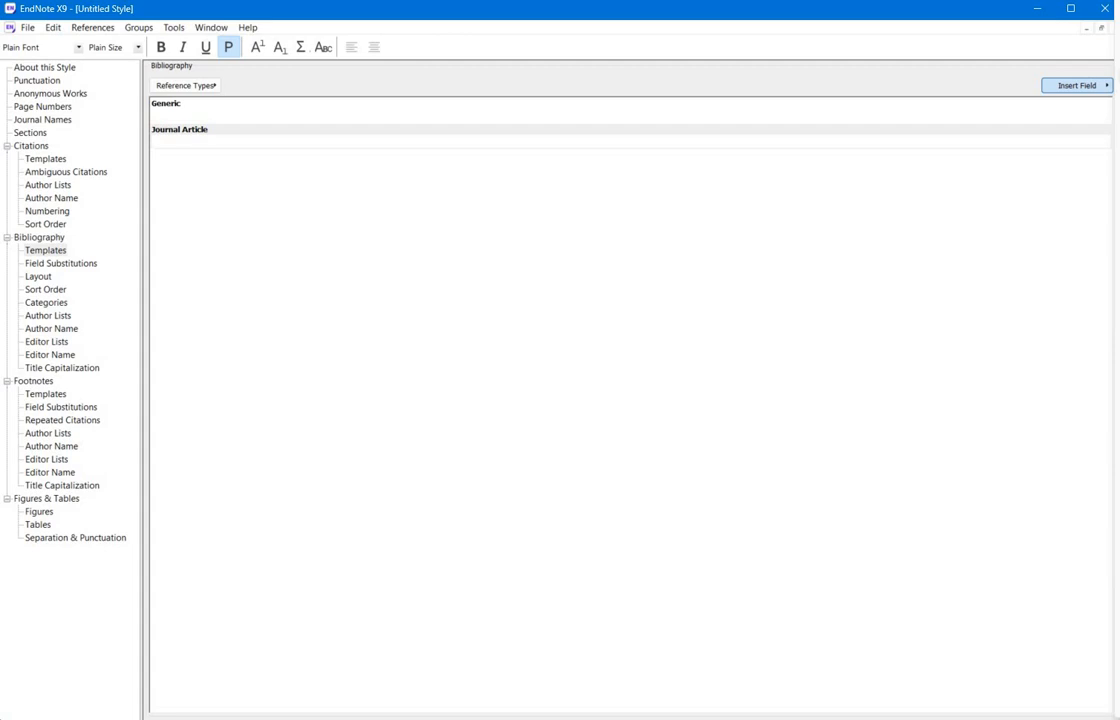
- Insert the Author, Year and Title fields, separated by tabs, into the Journal Article bibliography template
click(1111, 115)
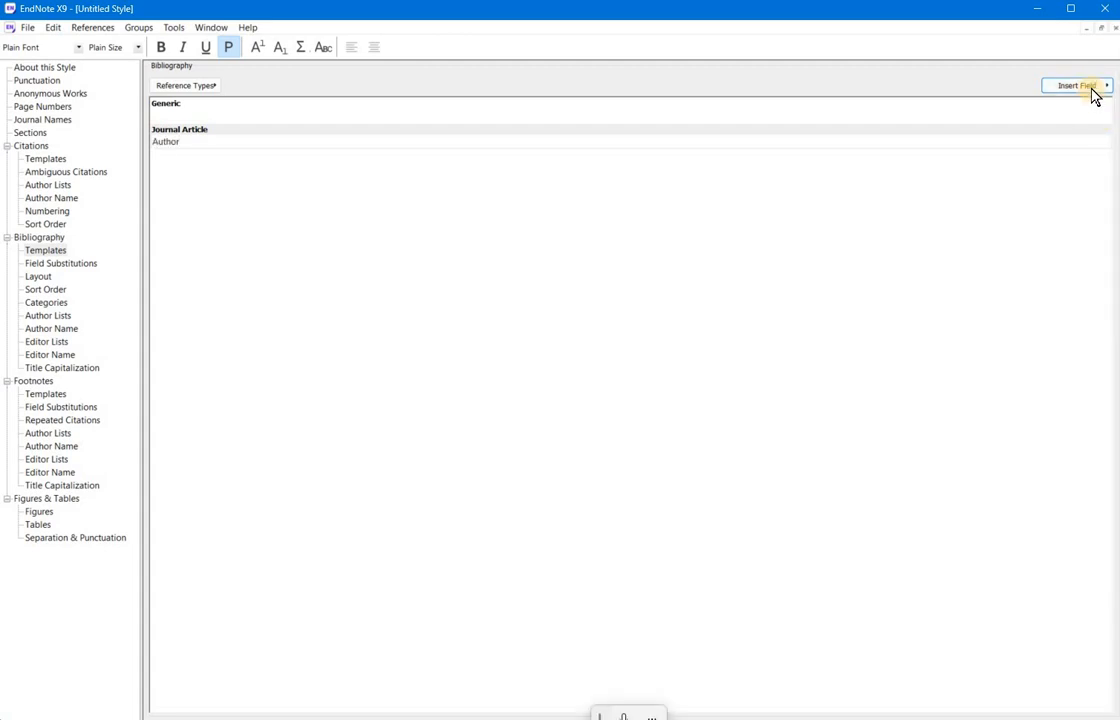
click(1091, 89)
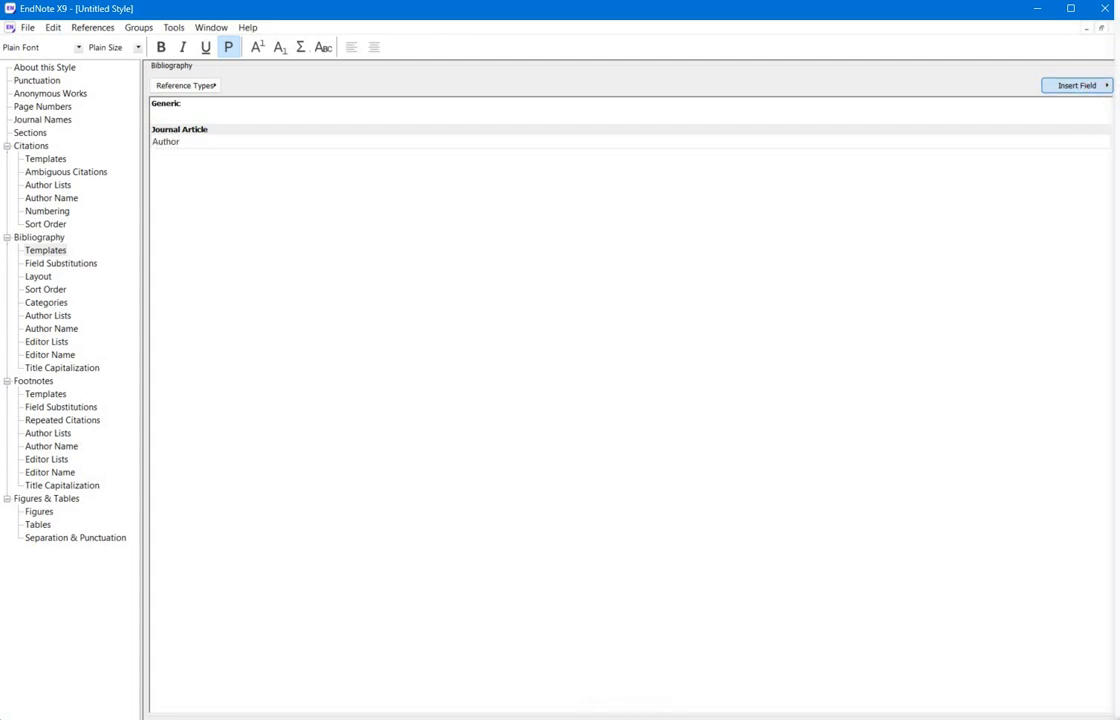
key(Tab)
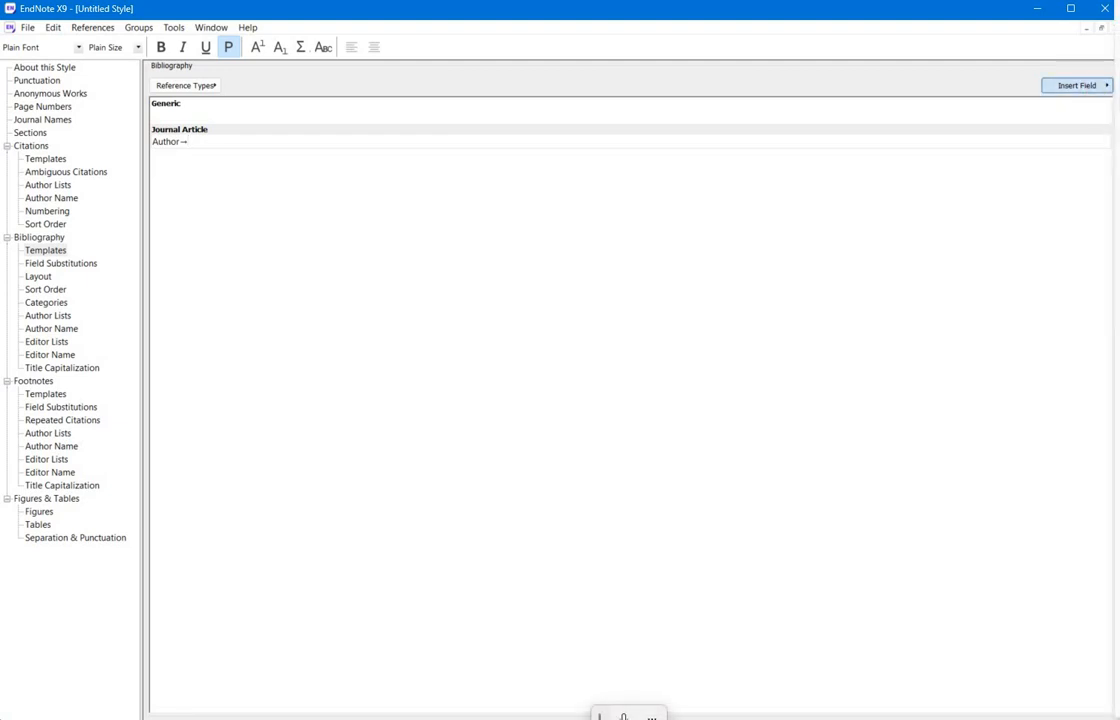
text(Year)
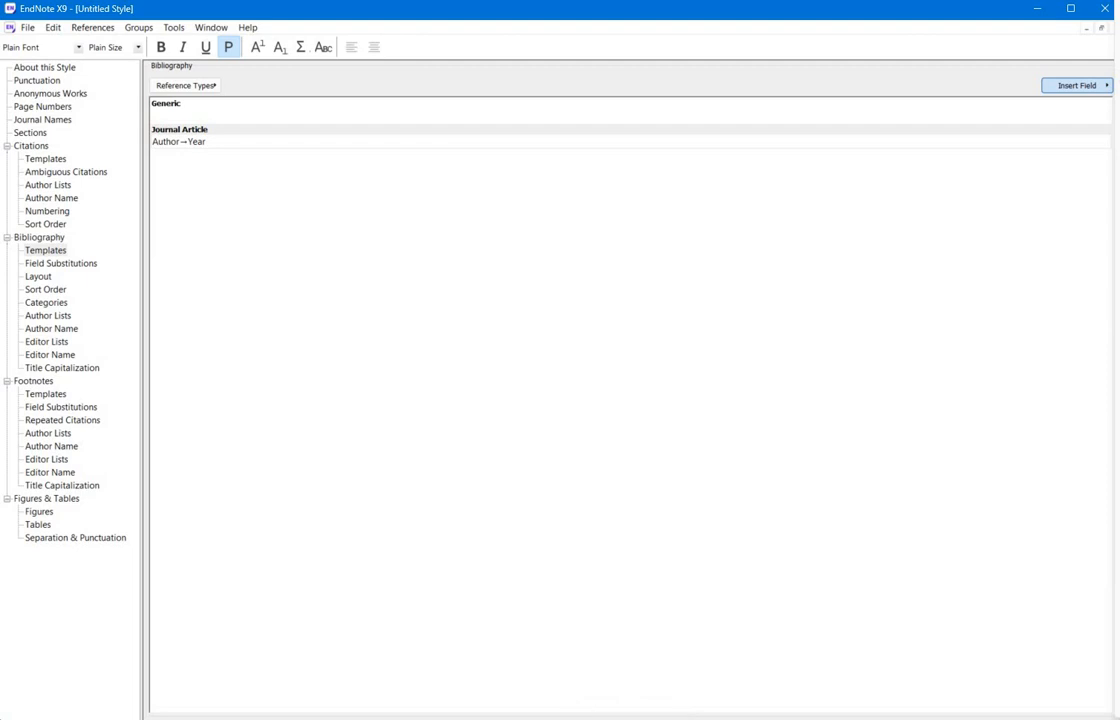
key(Tab)
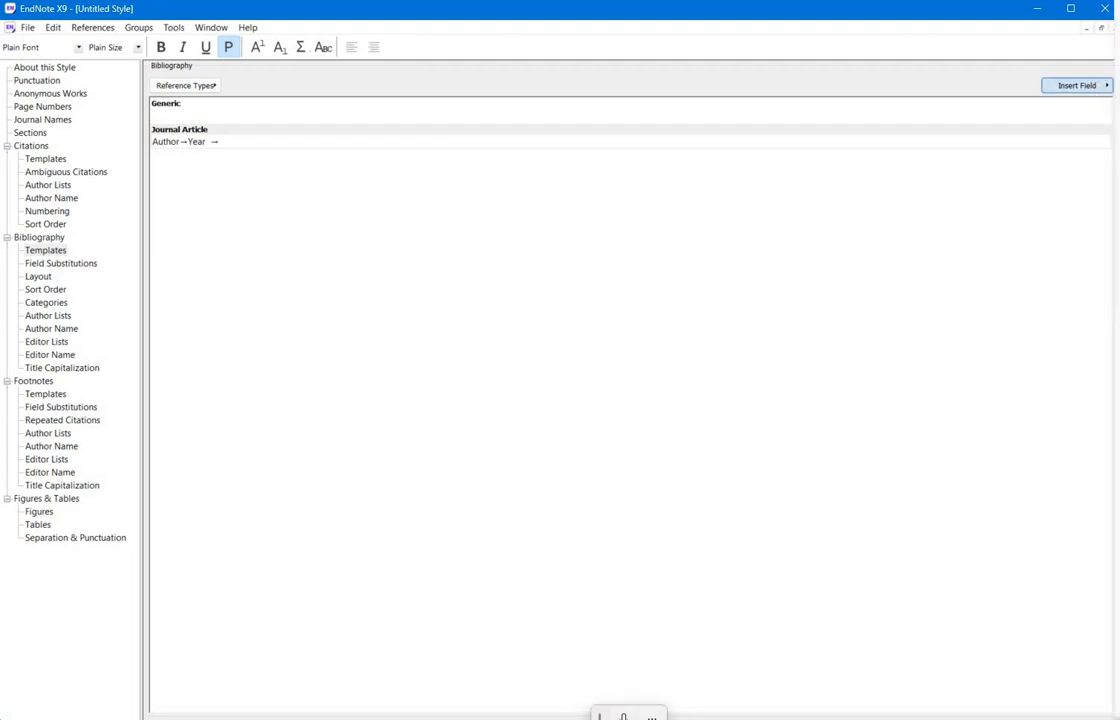
click(1118, 130)
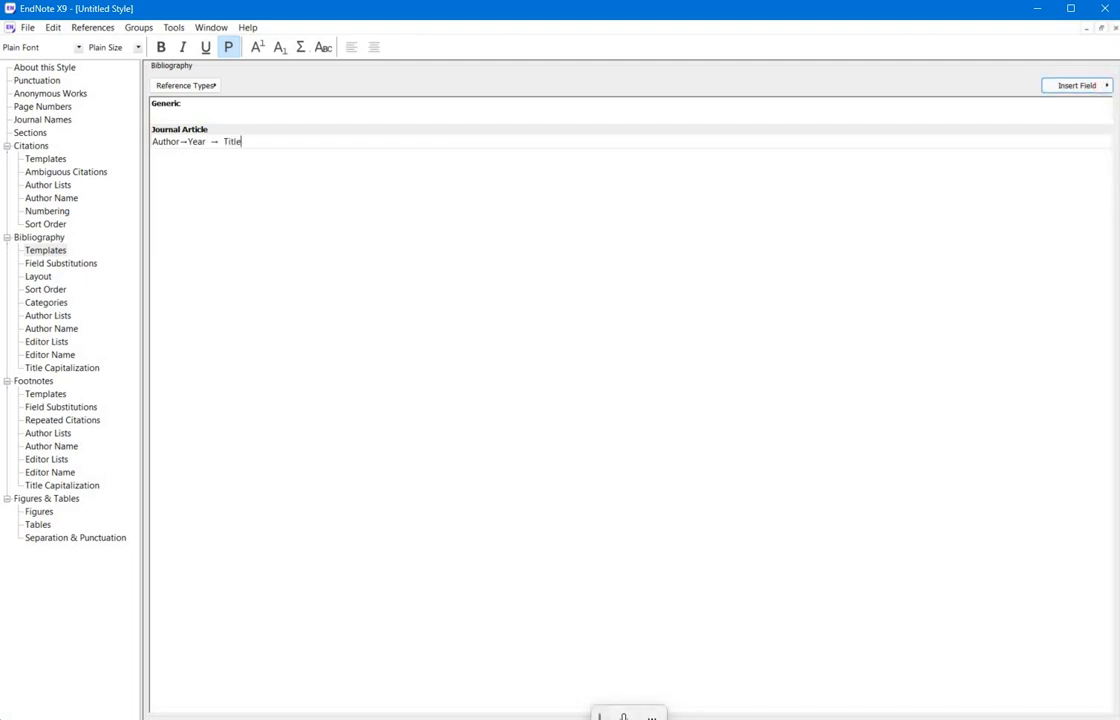
- Append the Journal, Volume and Pages fields to the Journal Article template, with a tab before each field
click(1104, 87)
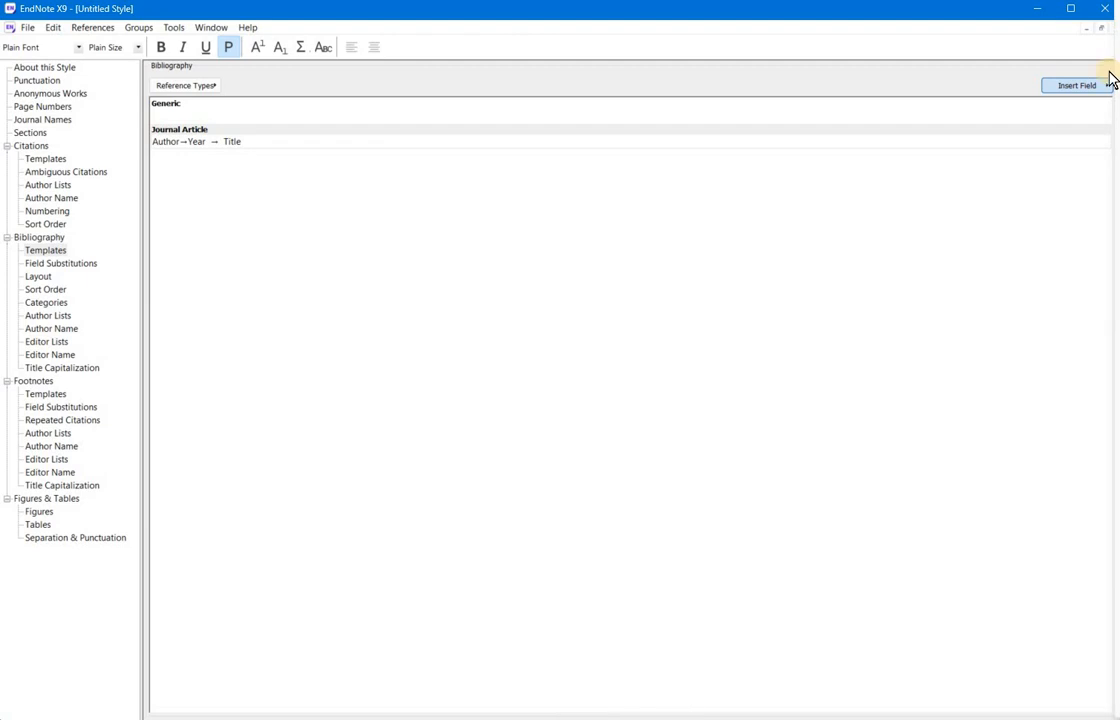
key(Tab)
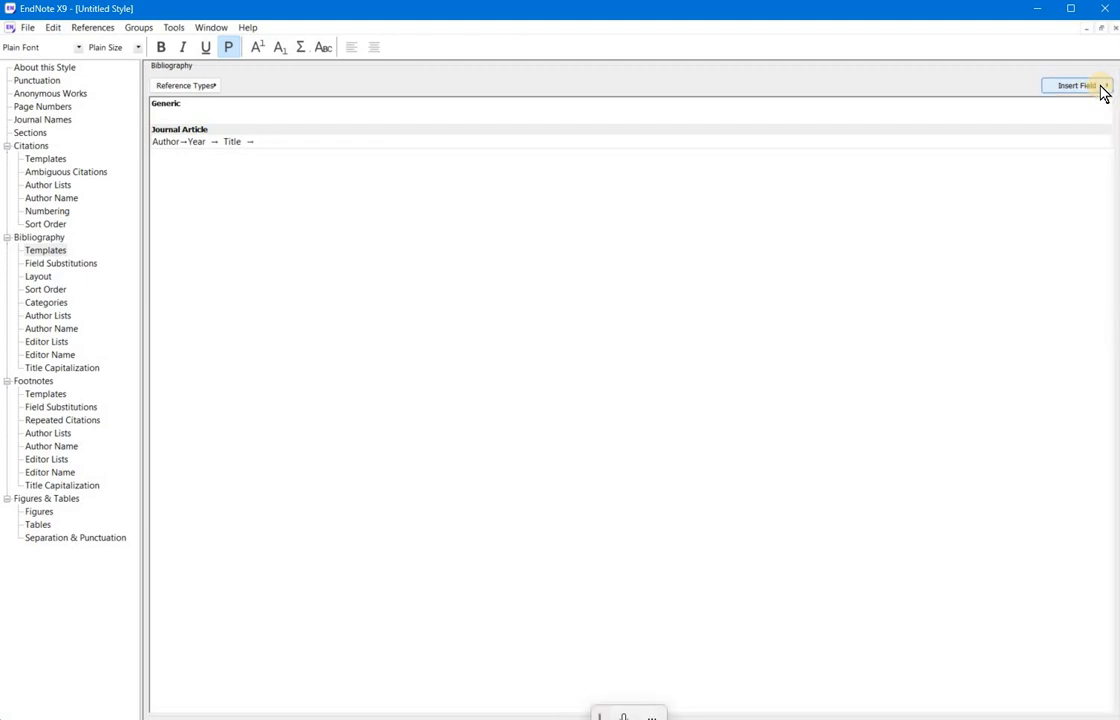
click(1104, 88)
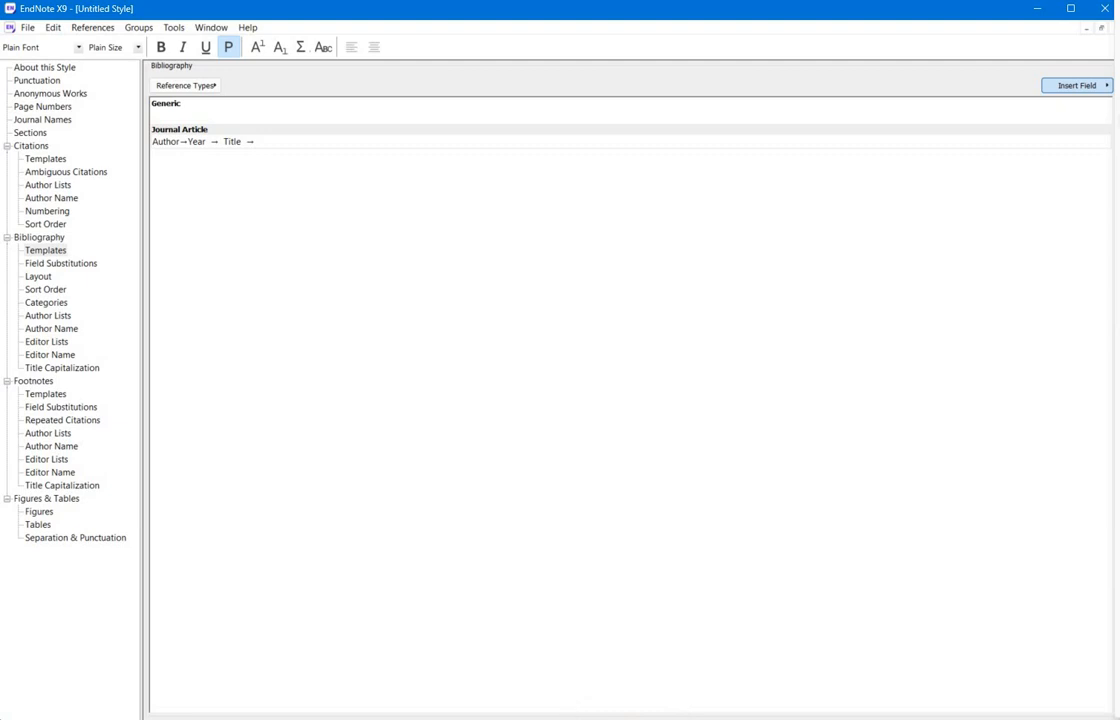
click(1118, 140)
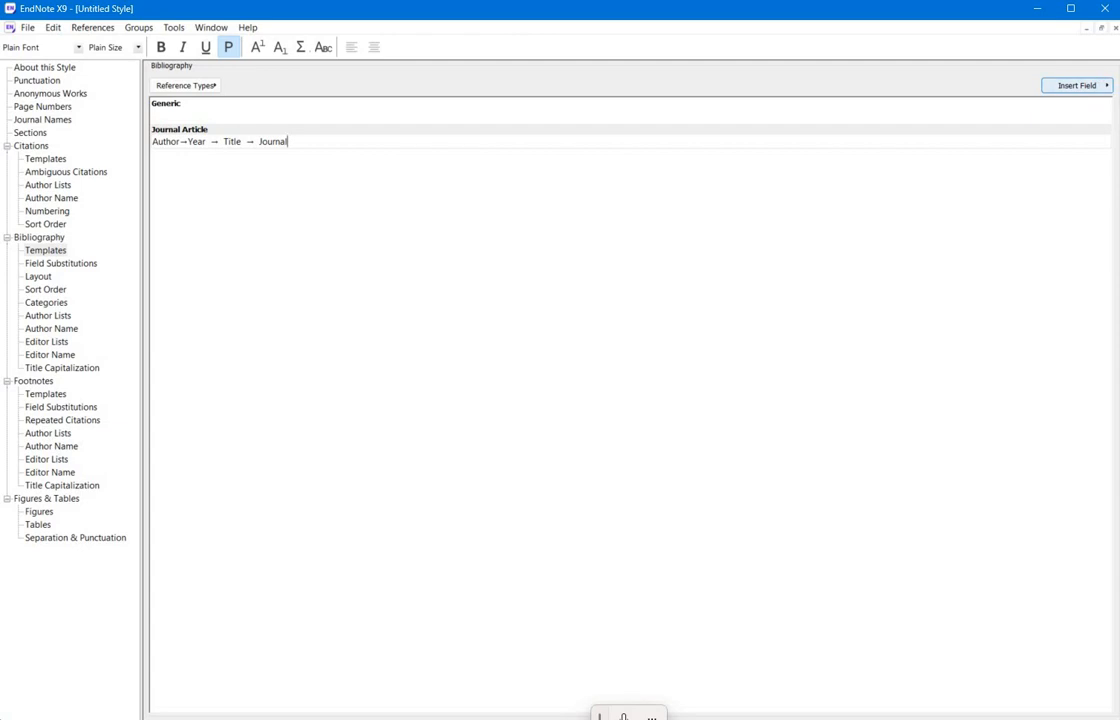
click(1108, 86)
click(1114, 88)
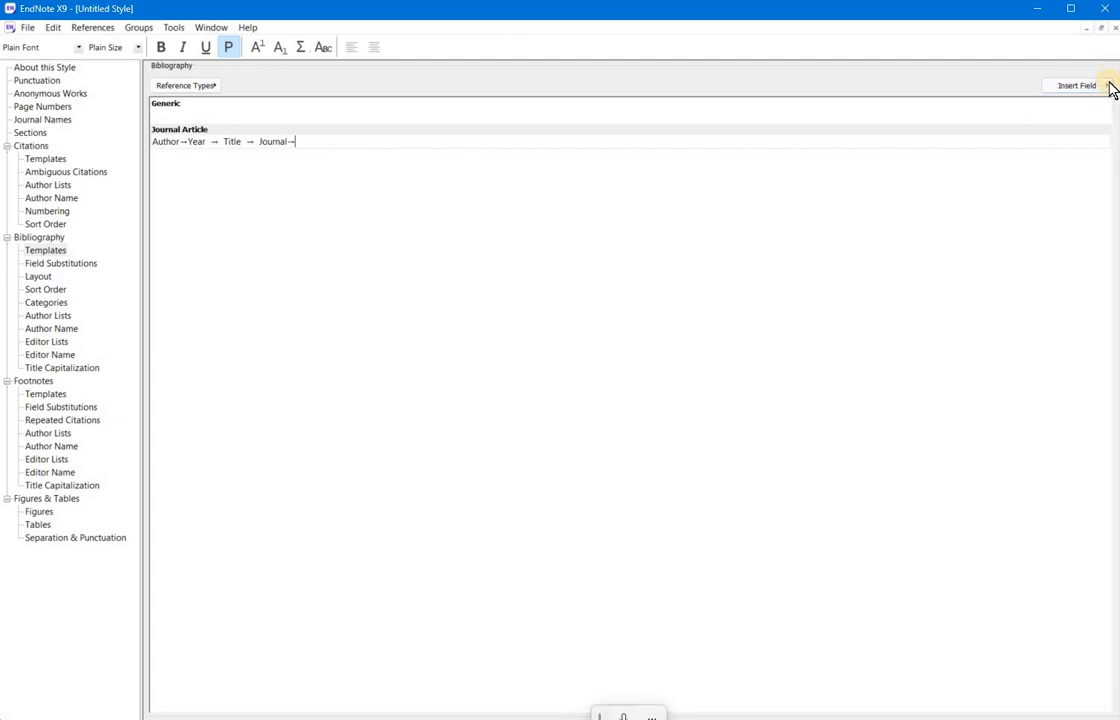
click(1109, 88)
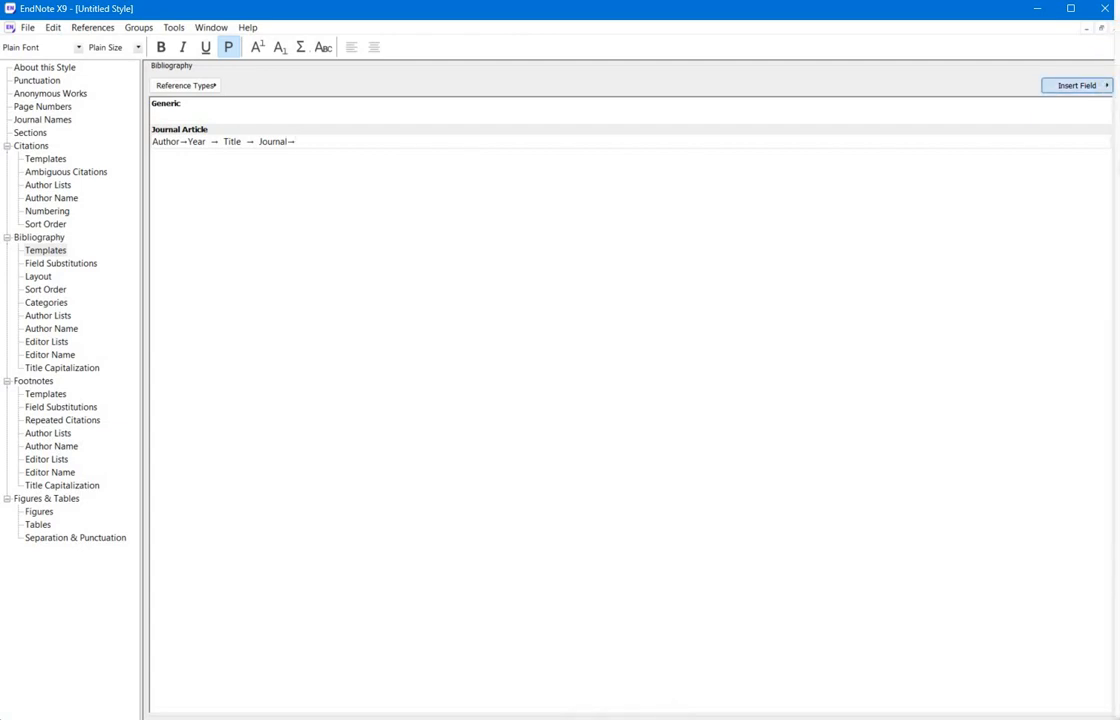
click(1118, 155)
click(1110, 88)
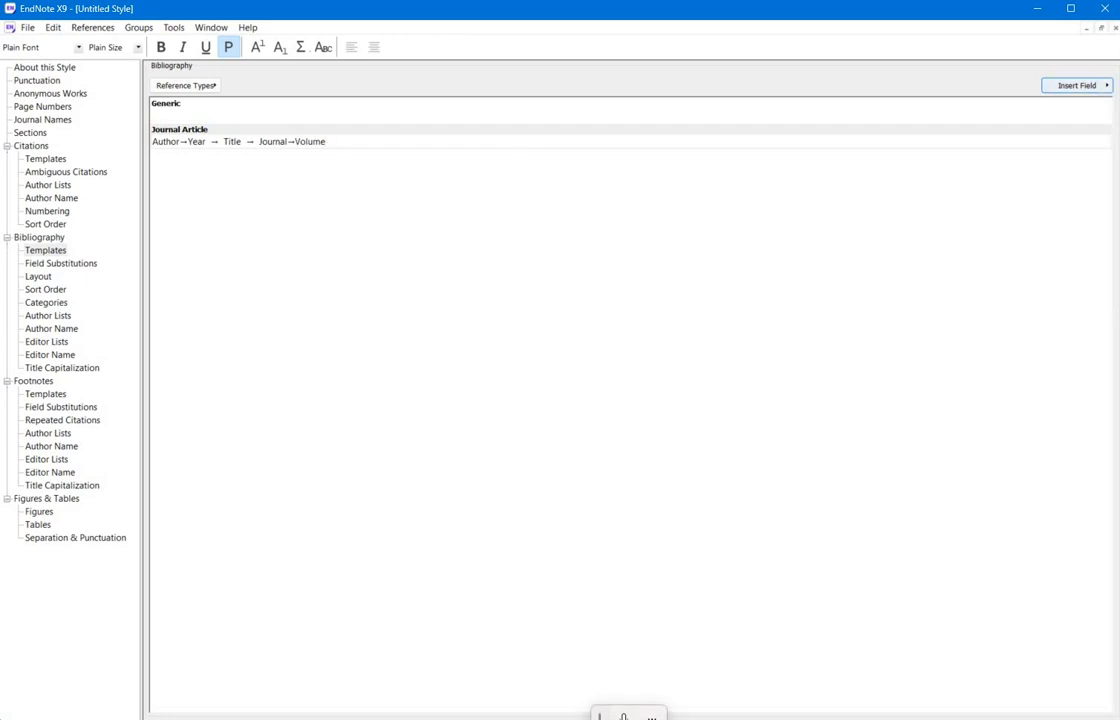
click(1109, 88)
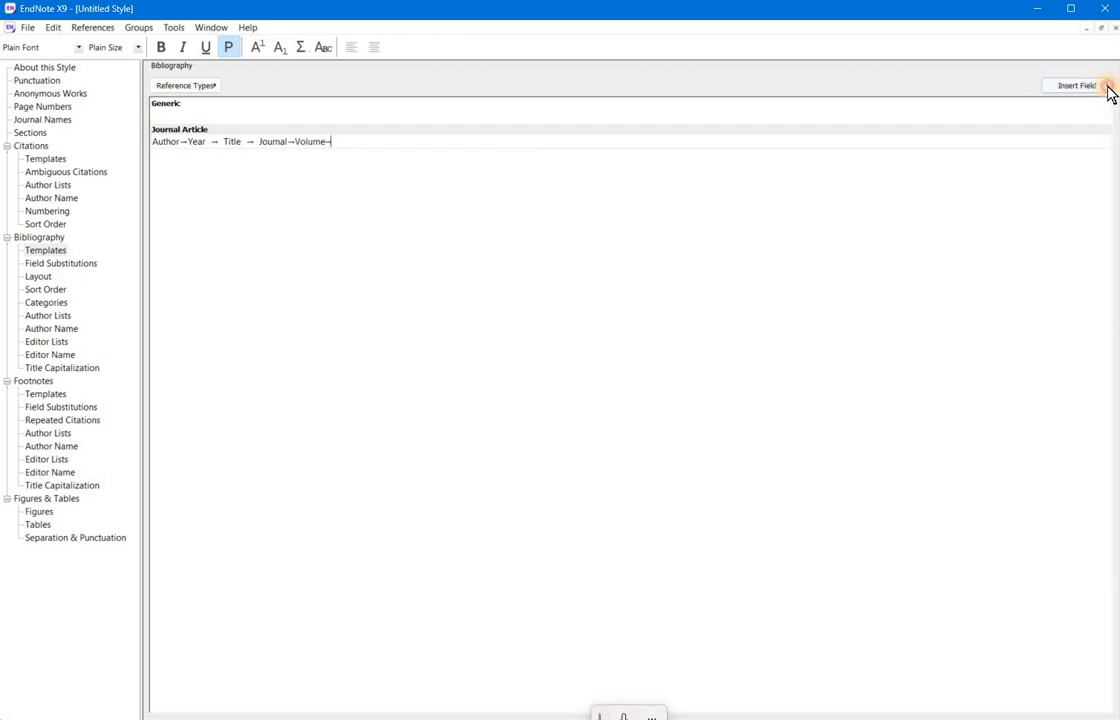
click(1109, 88)
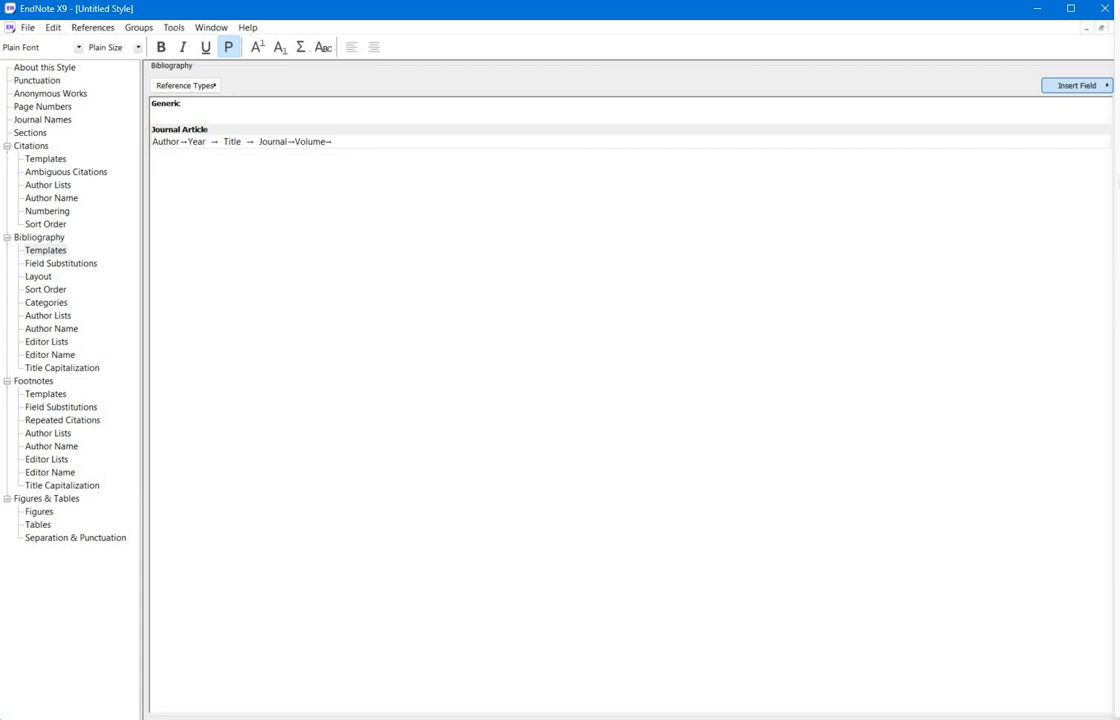
click(1118, 206)
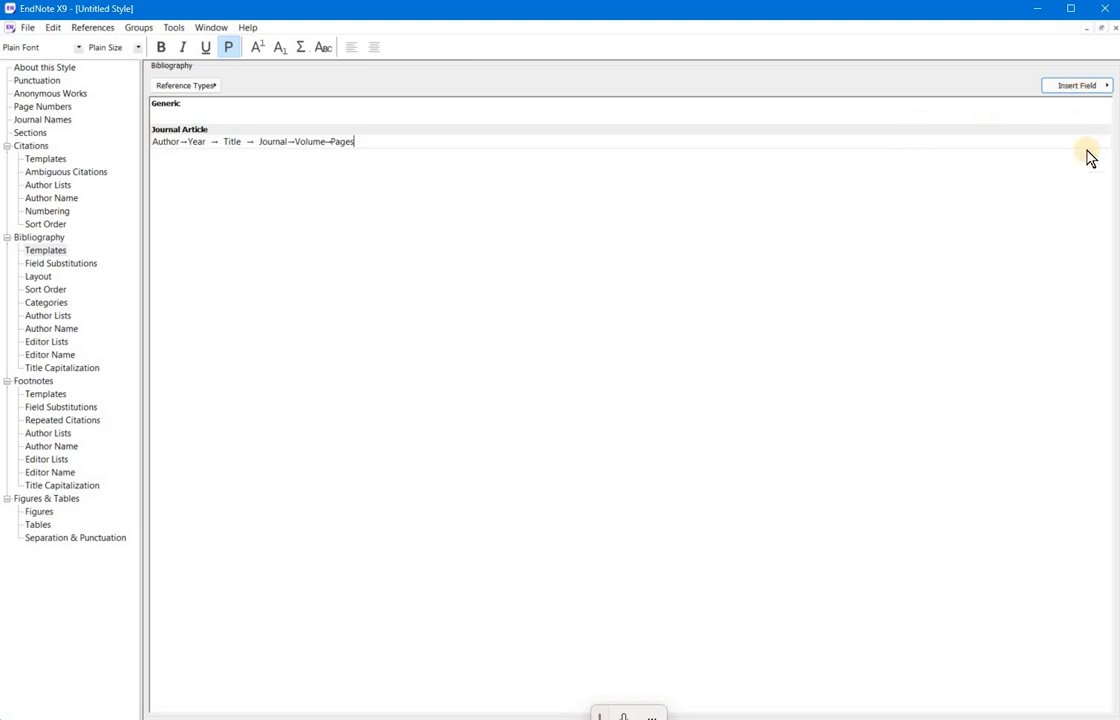
- Close the style editor and save the new style under the name "excel ouput 2"
click(1108, 31)
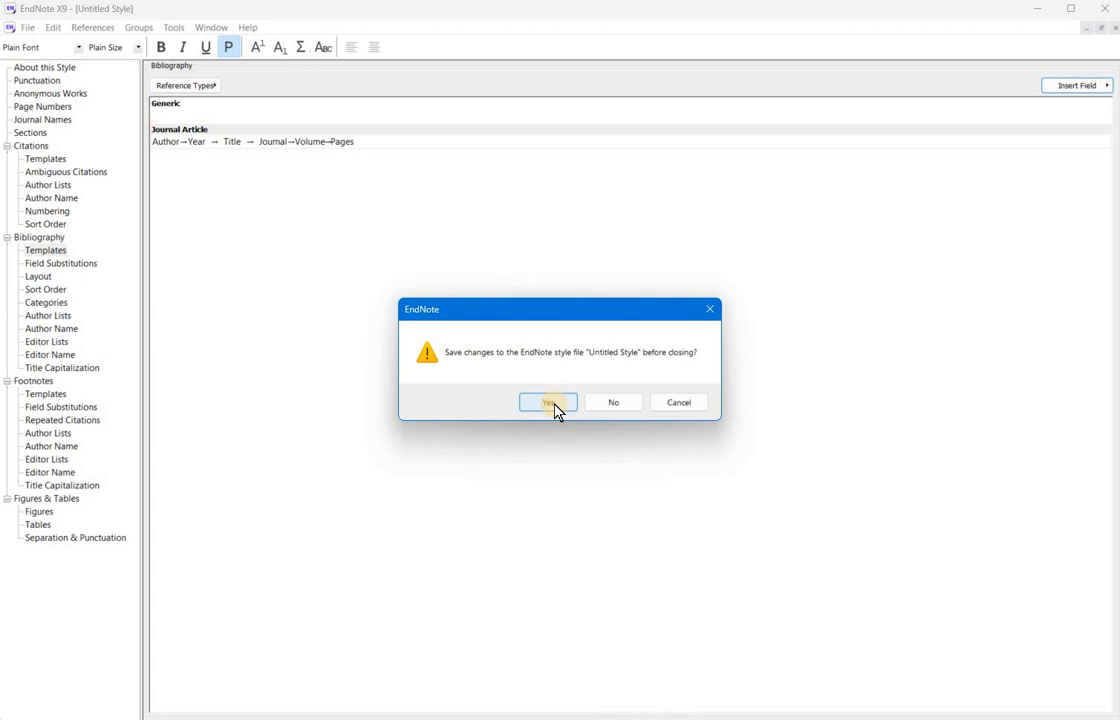
click(553, 404)
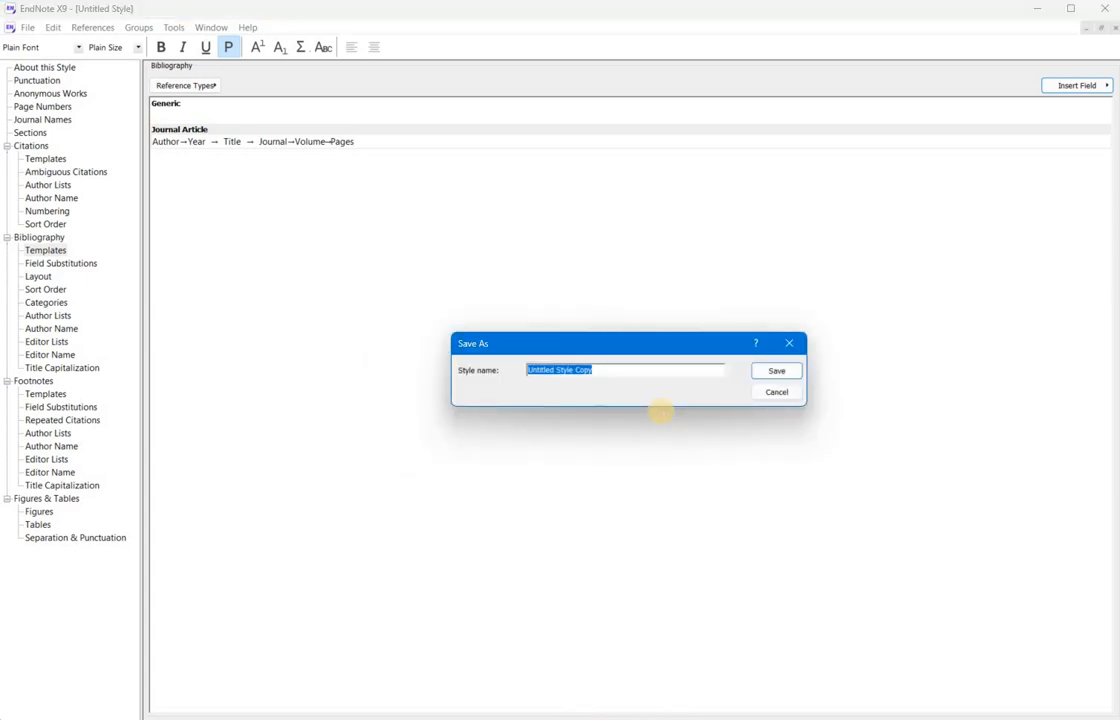
text(excel ouput 2)
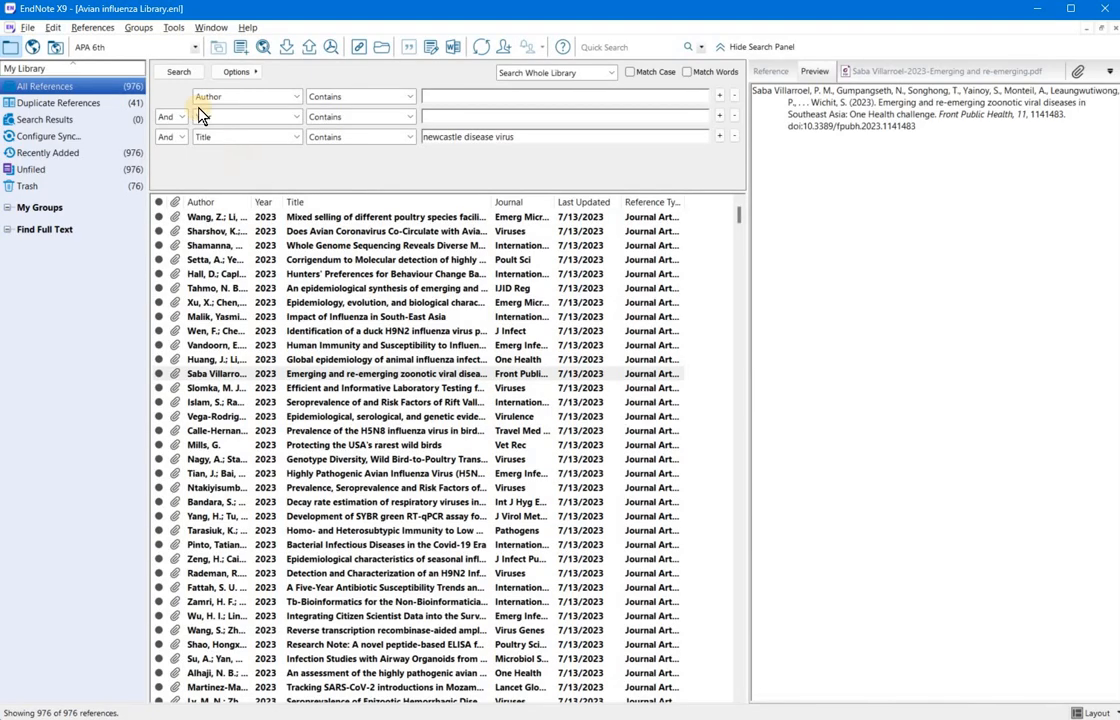
- Choose "excel ouput 2" from the full style list as the library's current output style
click(165, 48)
click(150, 61)
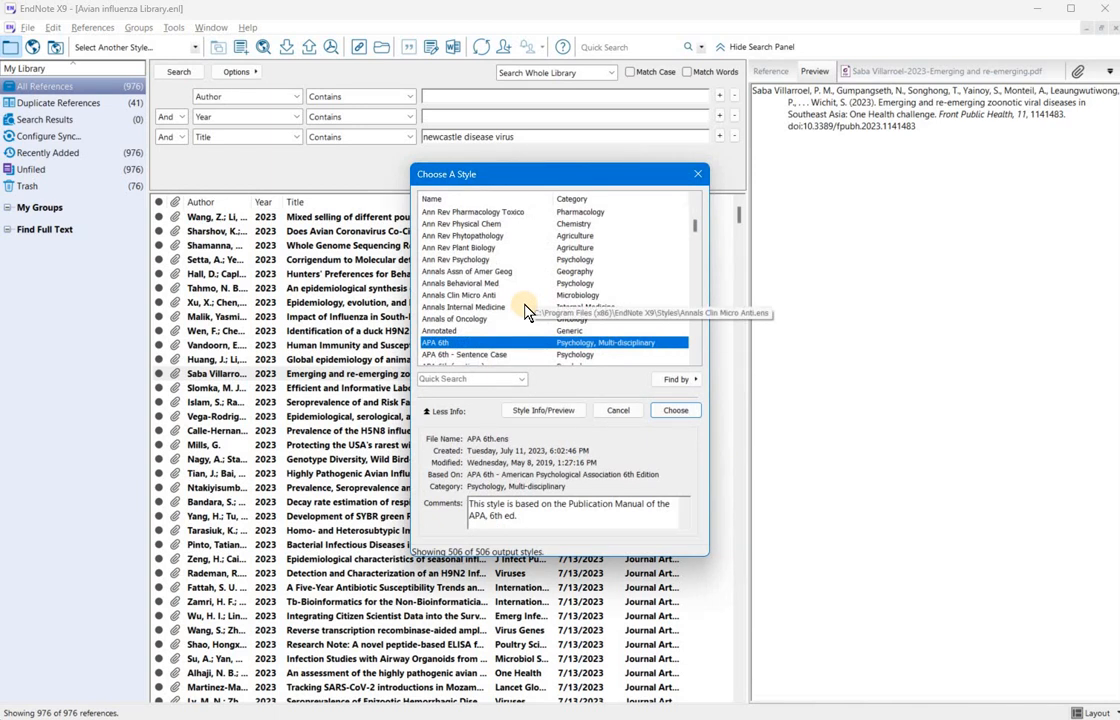
key(e)
key(x)
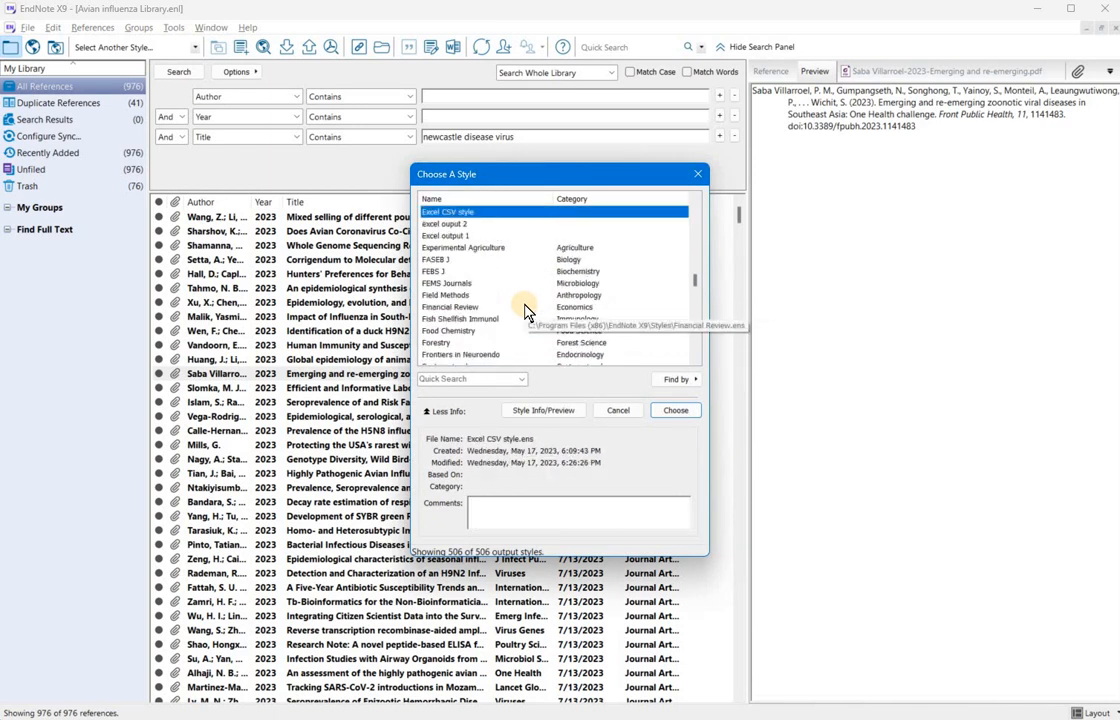
key(Down)
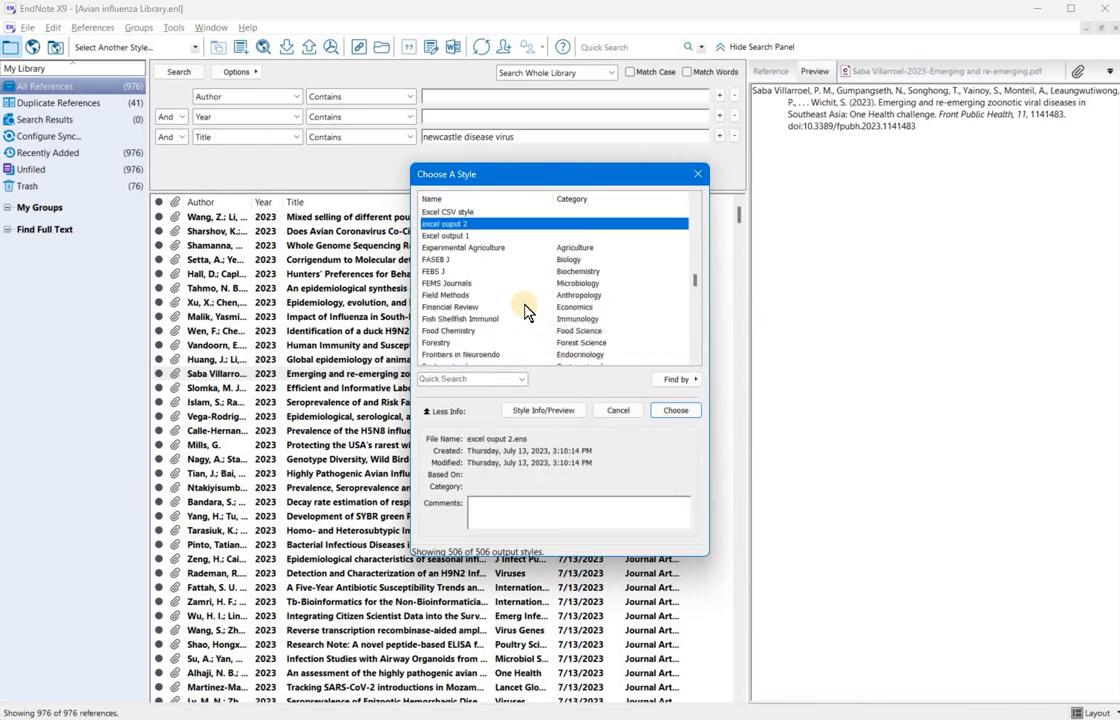
key(Return)
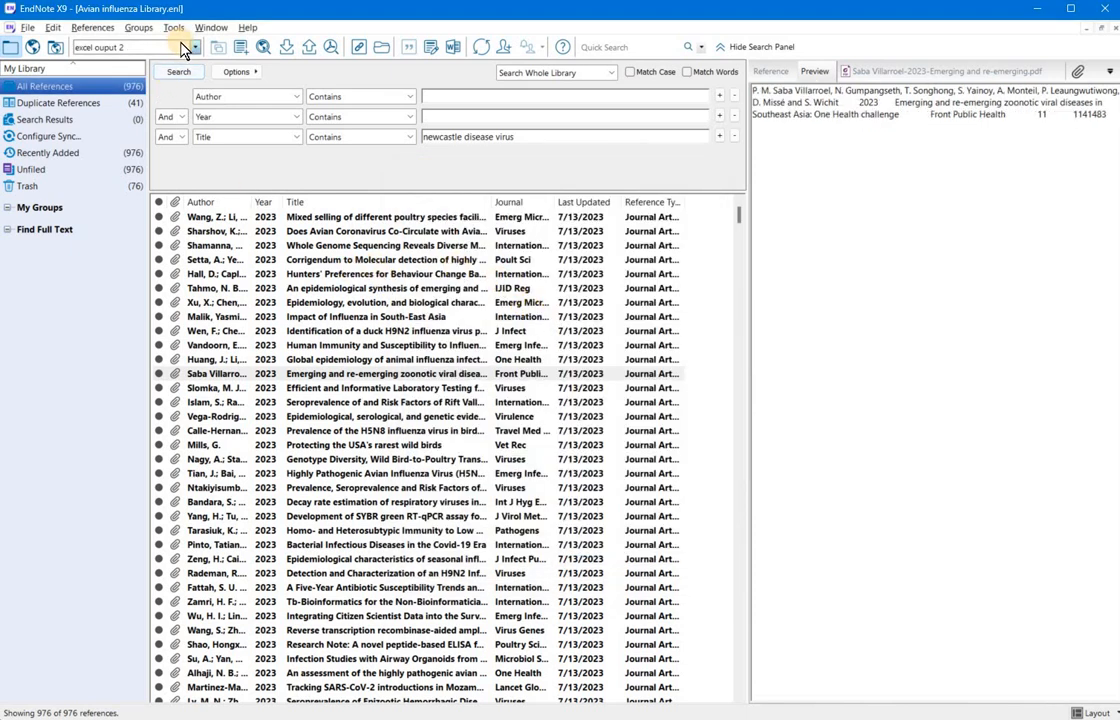
- Select roughly the first 108 library references and export them to Downloads as text file "Avian influenza Library.txt" using the "excel ouput 2" style
click(263, 260)
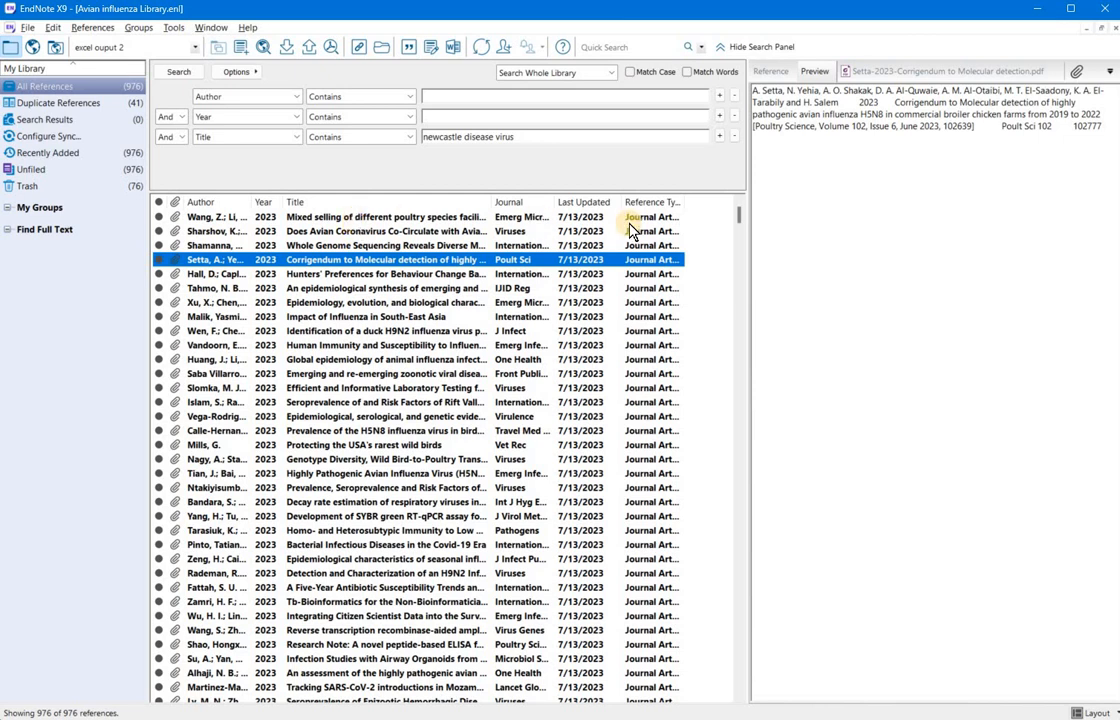
drag(704, 214, 620, 686)
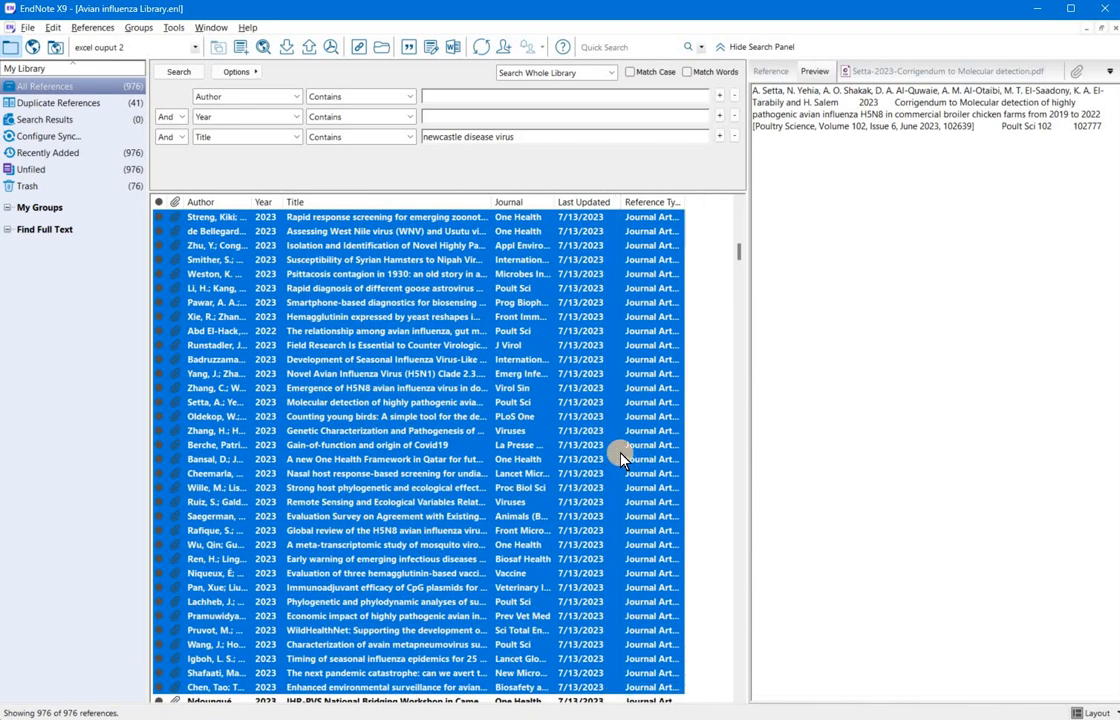
click(29, 27)
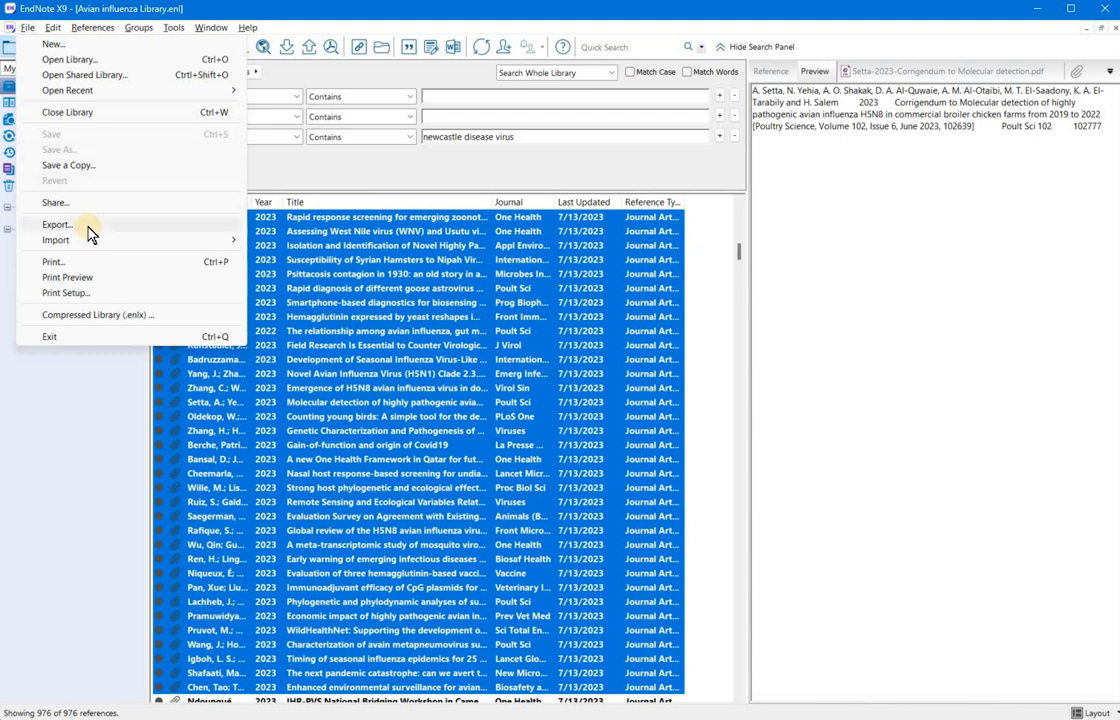
click(60, 225)
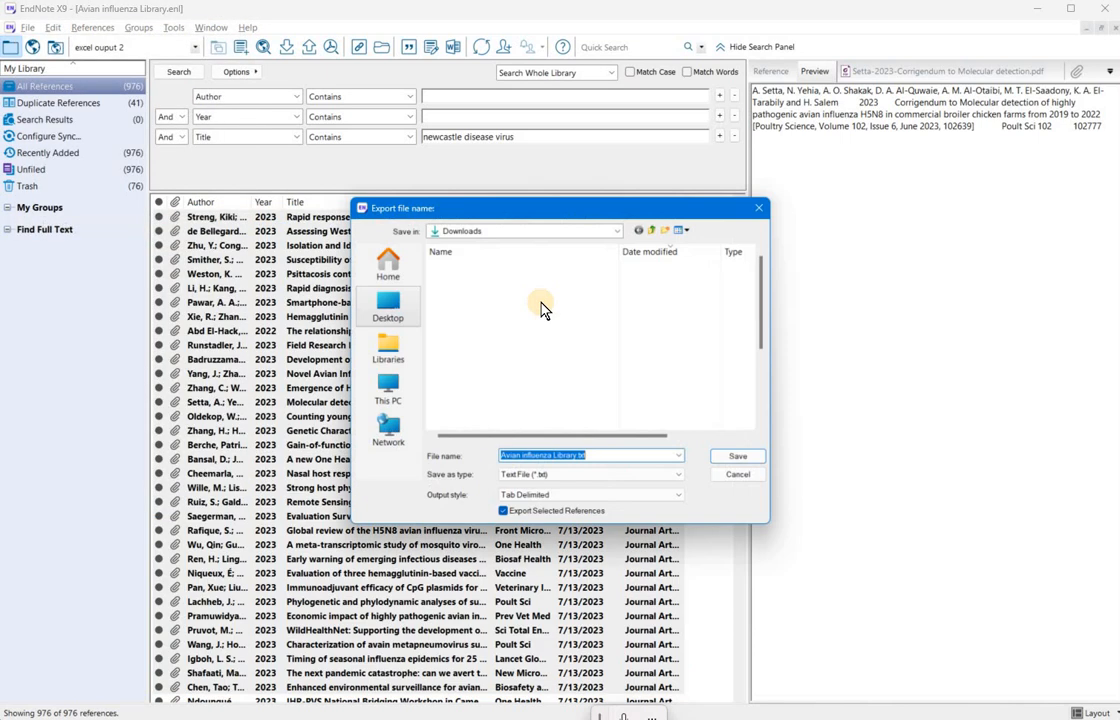
click(632, 502)
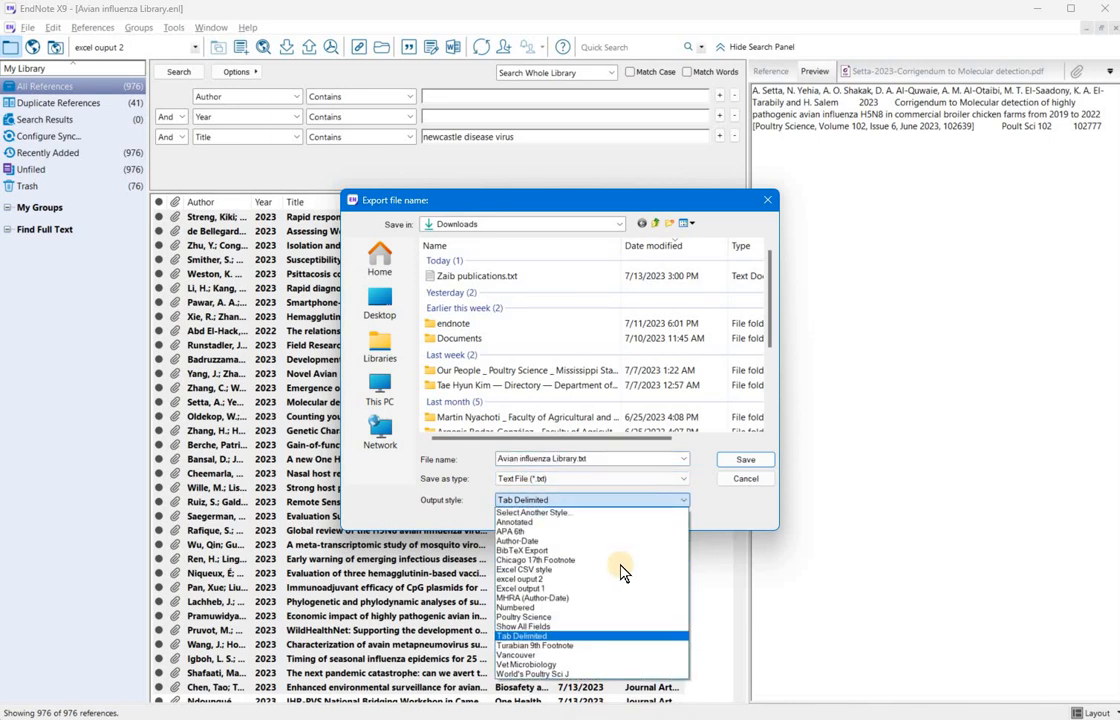
click(597, 579)
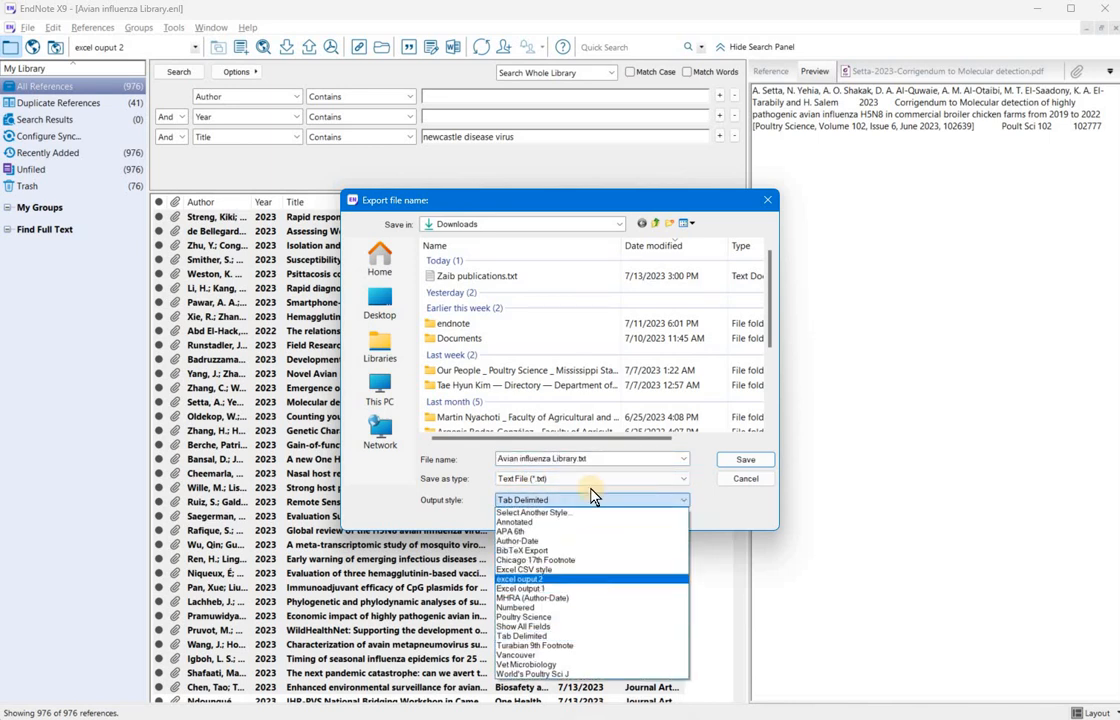
click(541, 480)
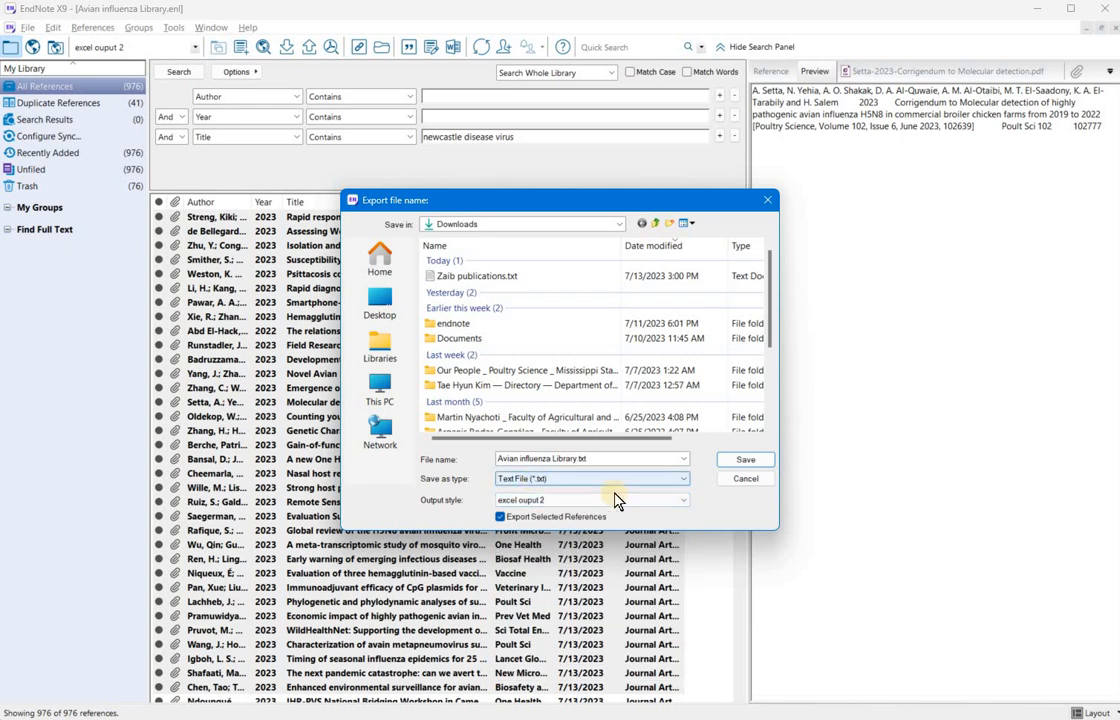
click(740, 460)
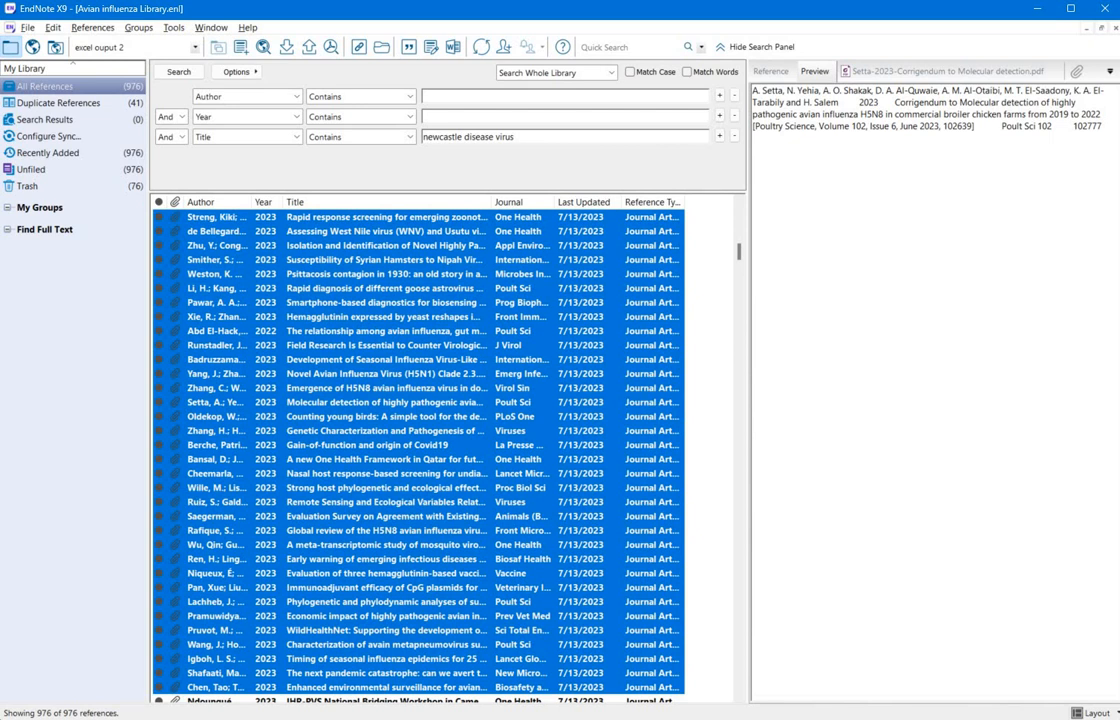
- Launch Excel and browse to the Downloads folder to choose a file to open
key(super+s)
text(exce)
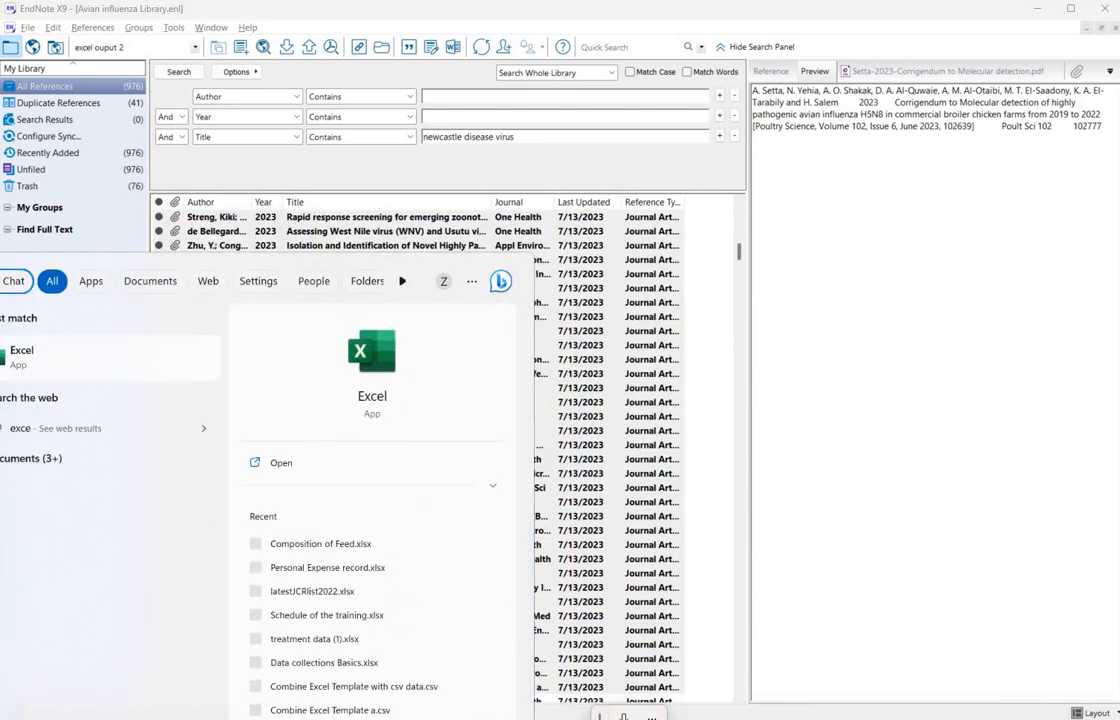
key(Return)
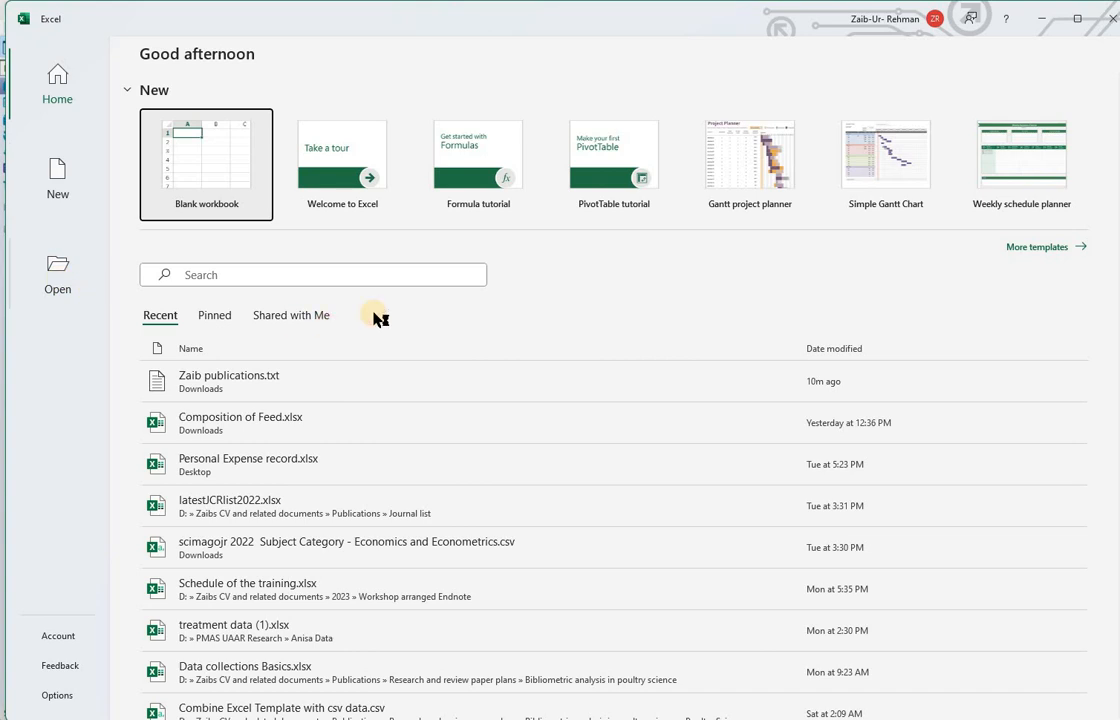
key(ctrl+o)
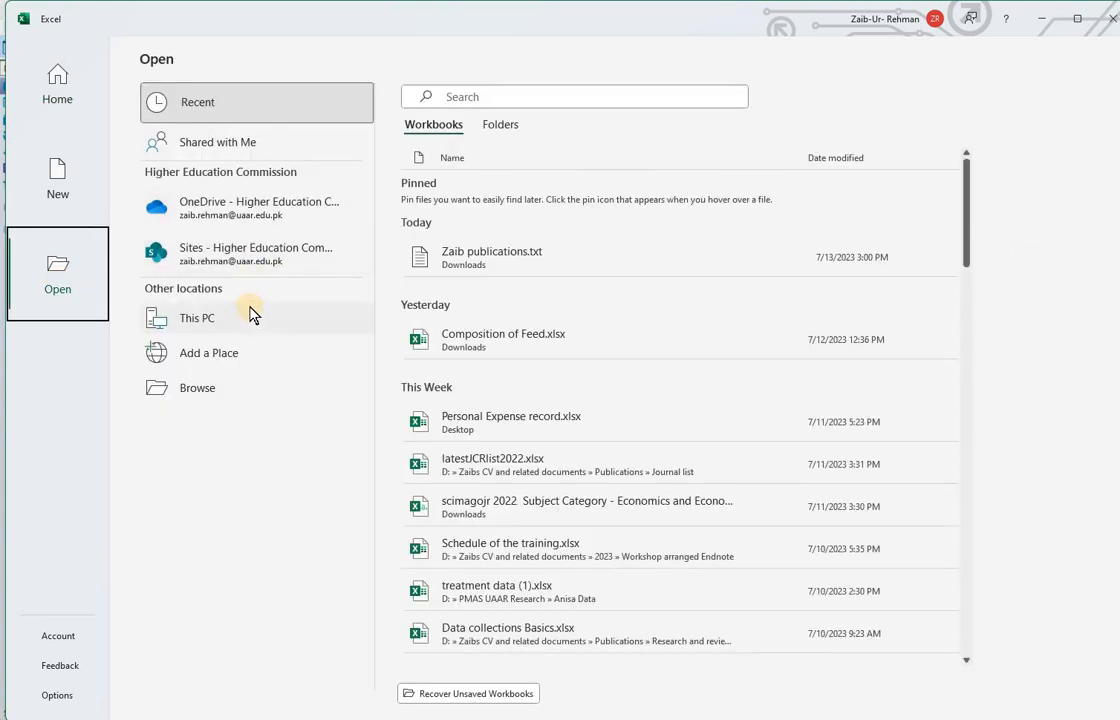
click(251, 316)
key(ctrl+F12)
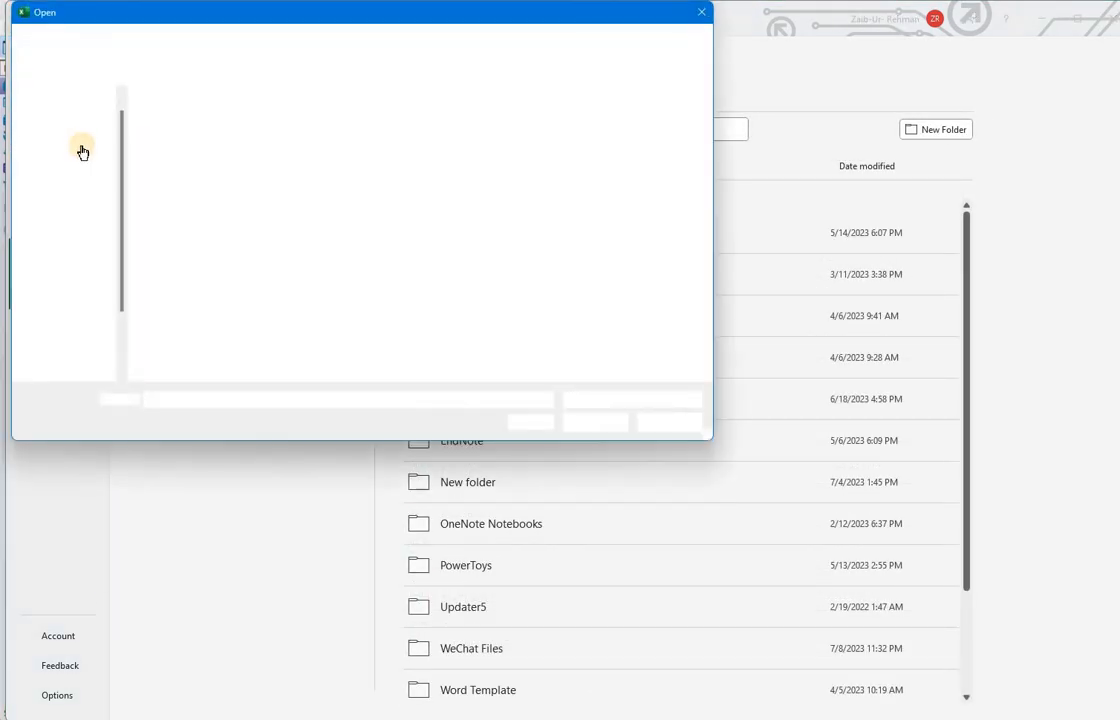
click(100, 146)
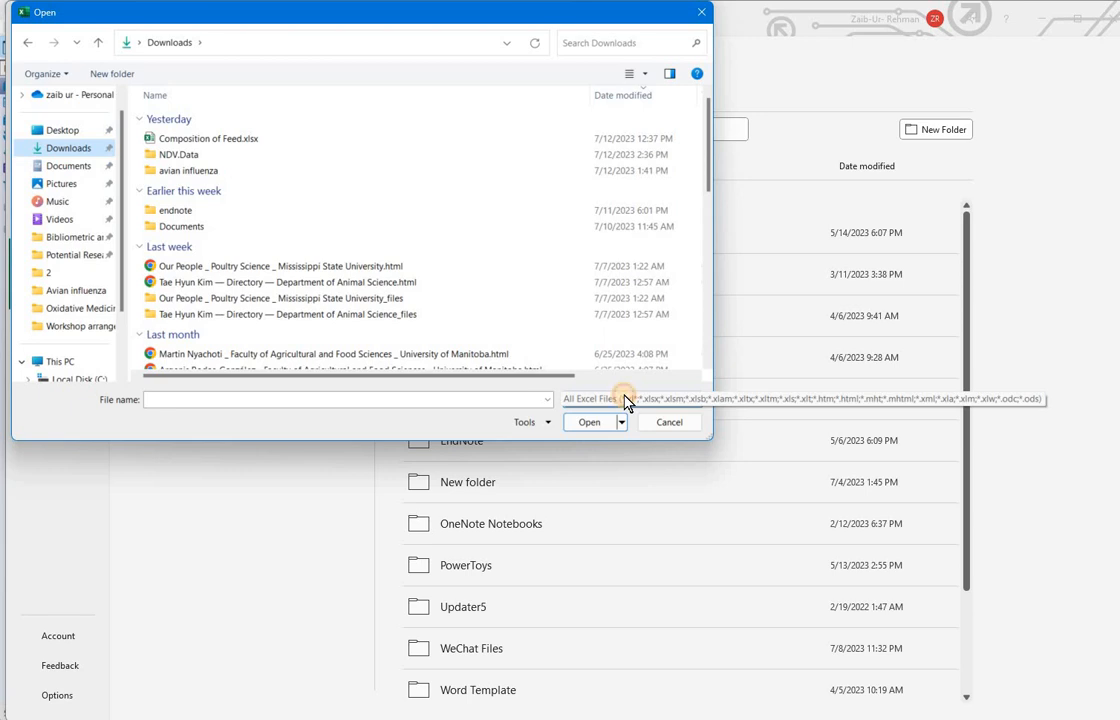
- Show all file types in Downloads and open "Avian influenza Library.txt"
click(623, 400)
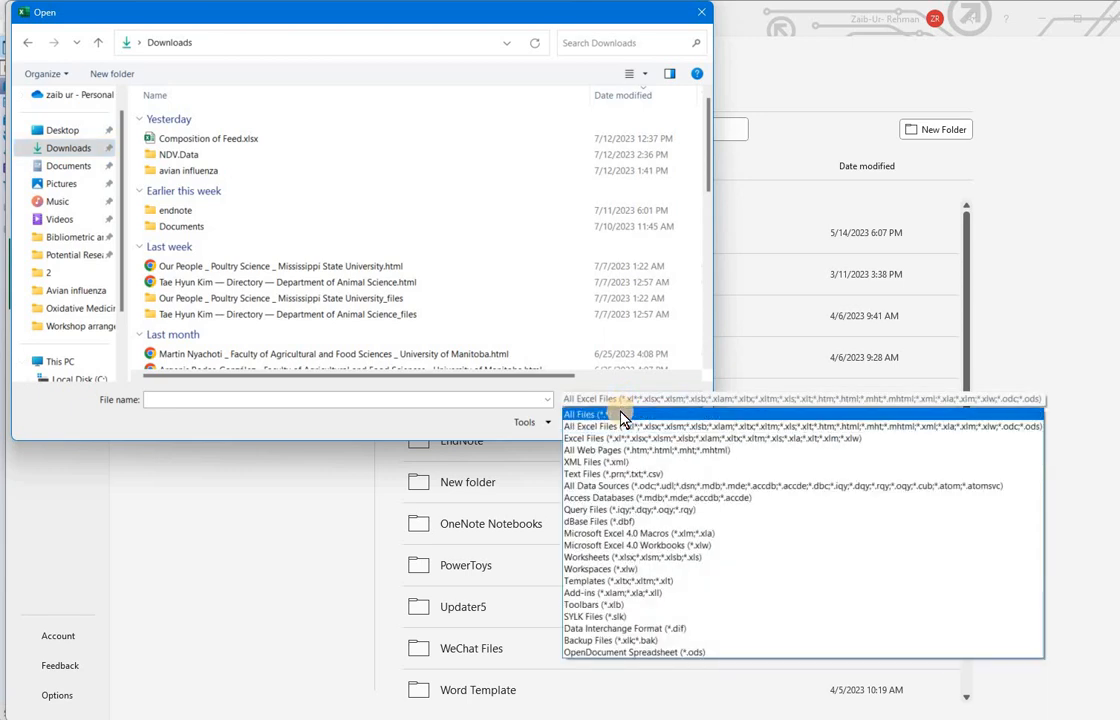
click(622, 414)
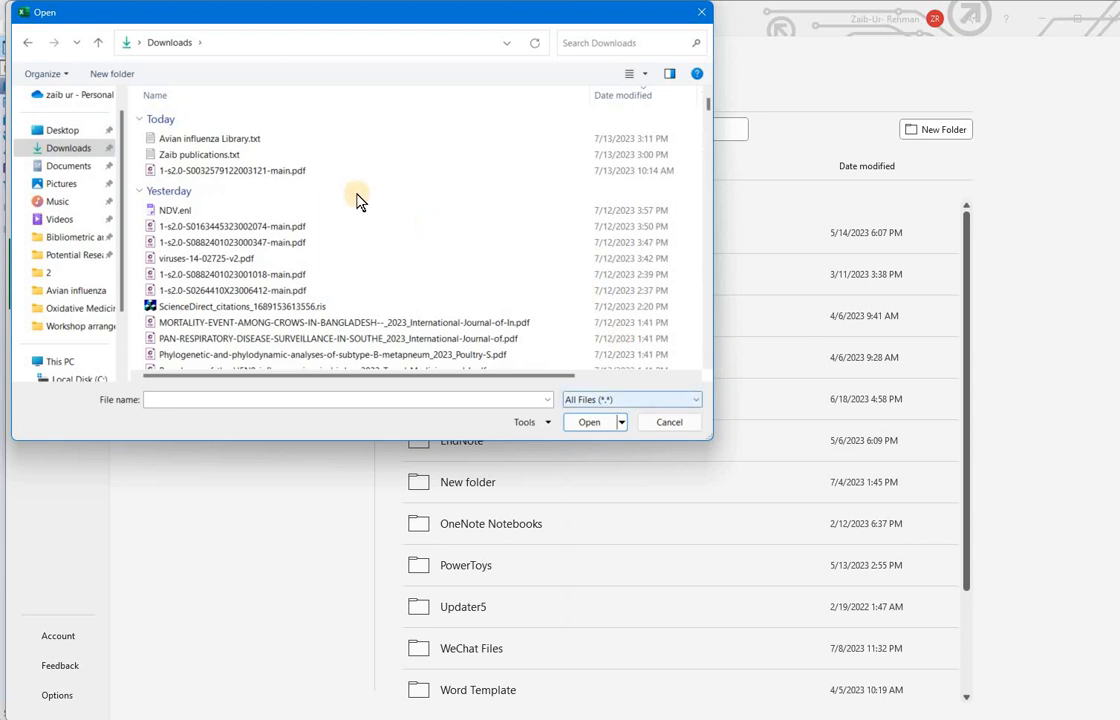
click(305, 140)
click(592, 424)
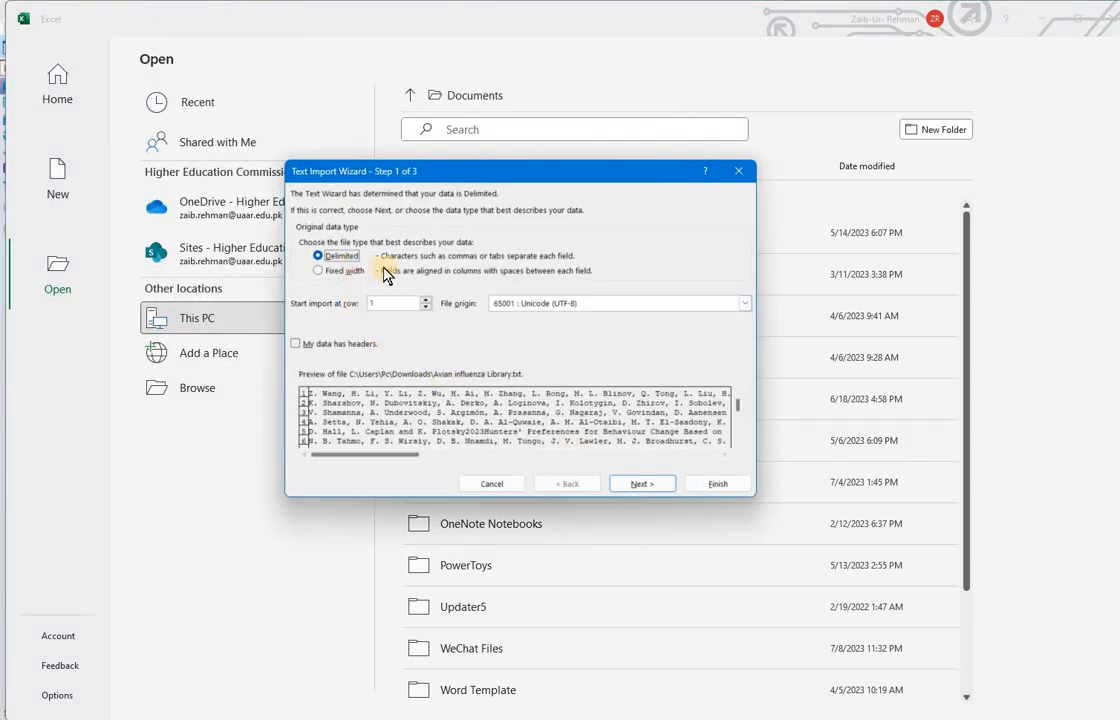
- Import the text file as delimited data from row 1, keeping the default delimiter settings and General column format
click(646, 486)
click(645, 487)
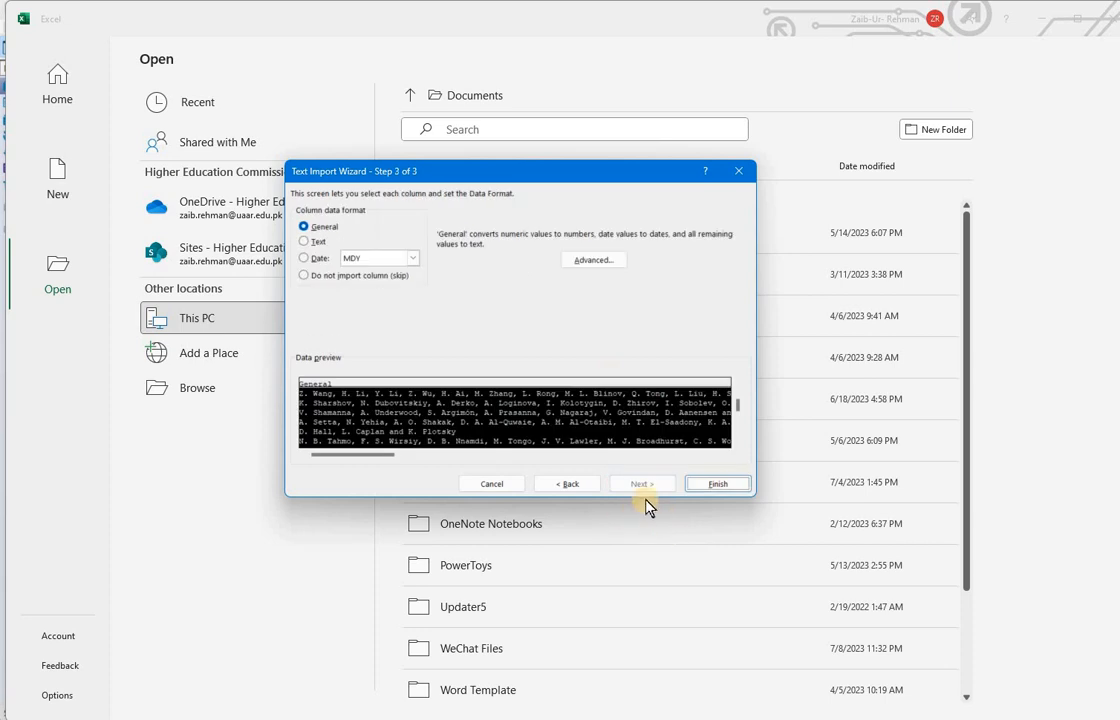
click(712, 484)
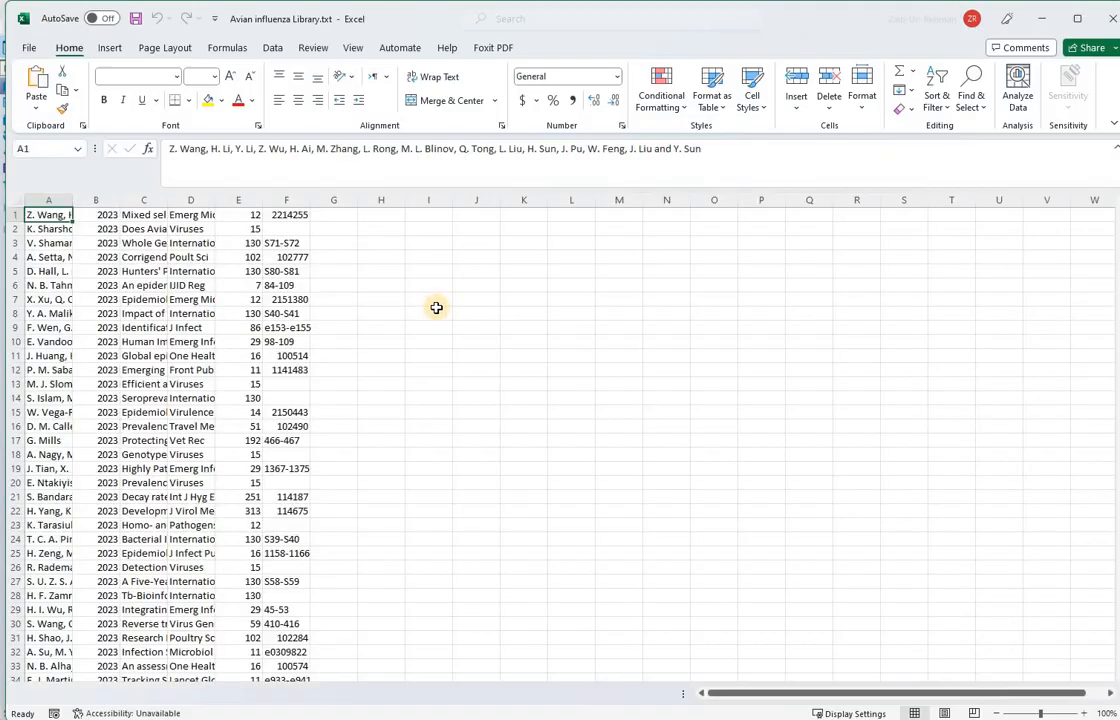
- Widen column C to show more of the titles, and widen the volume and page columns E and F
drag(167, 200, 280, 220)
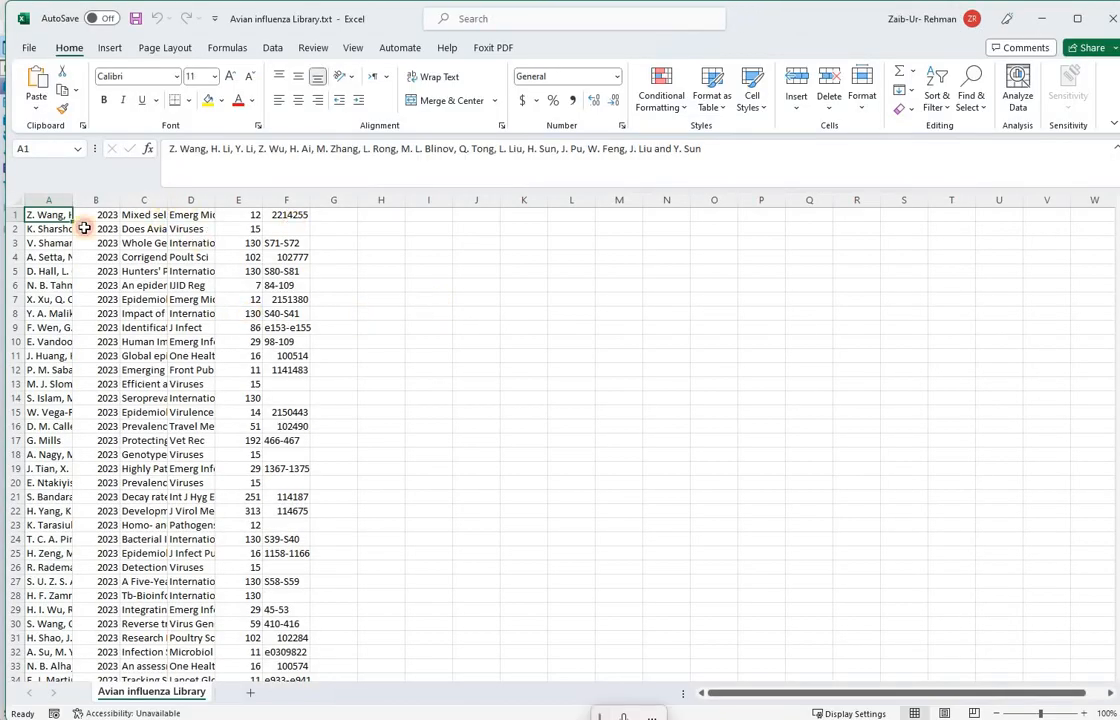
drag(221, 261, 294, 205)
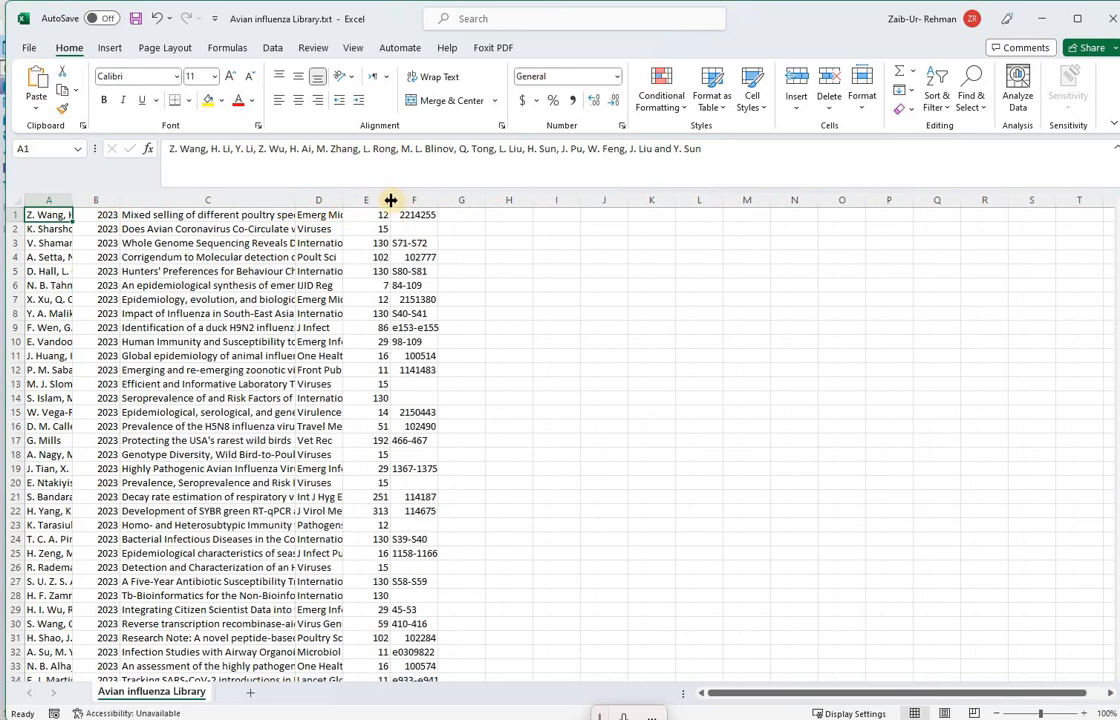
drag(437, 204, 520, 200)
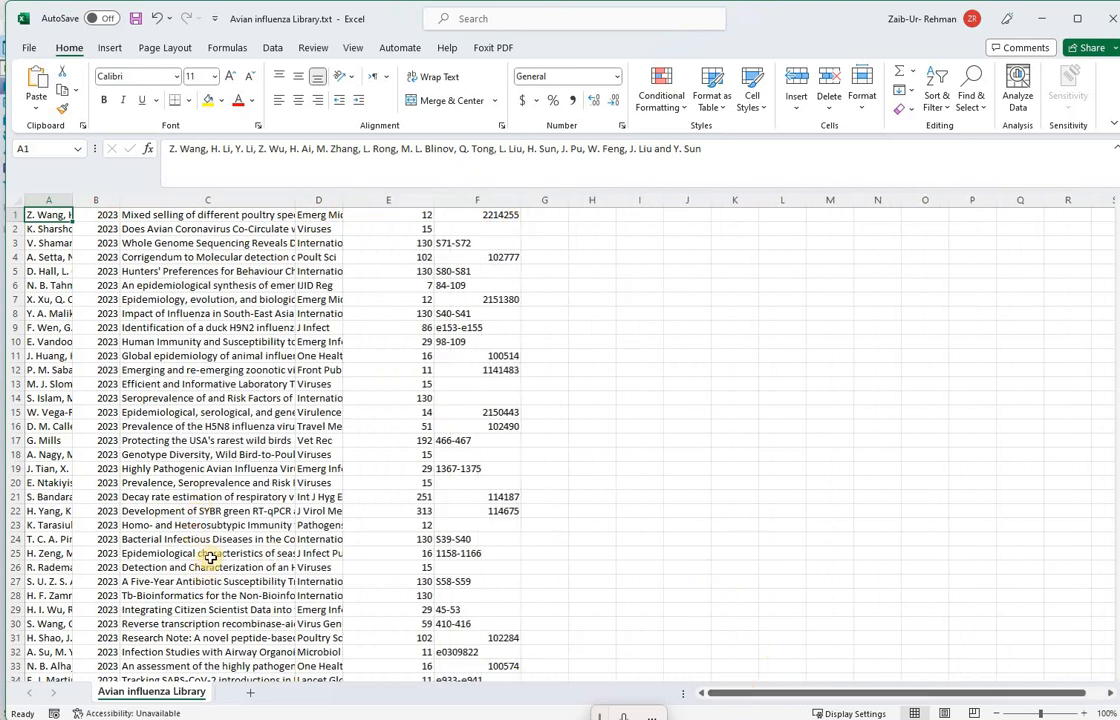
- Review the imported reference rows down to the end of the sheet, and switch back to EndNote
scroll(400, 470, down, 4)
scroll(837, 513, down, 5)
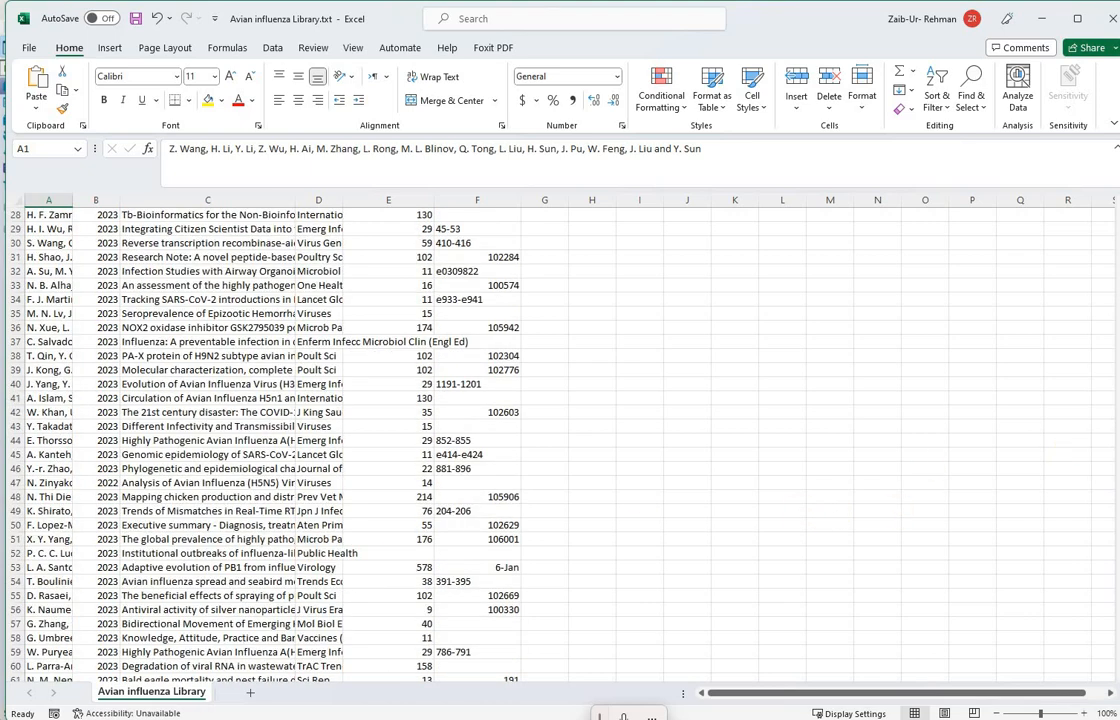
drag(1113, 470, 1114, 700)
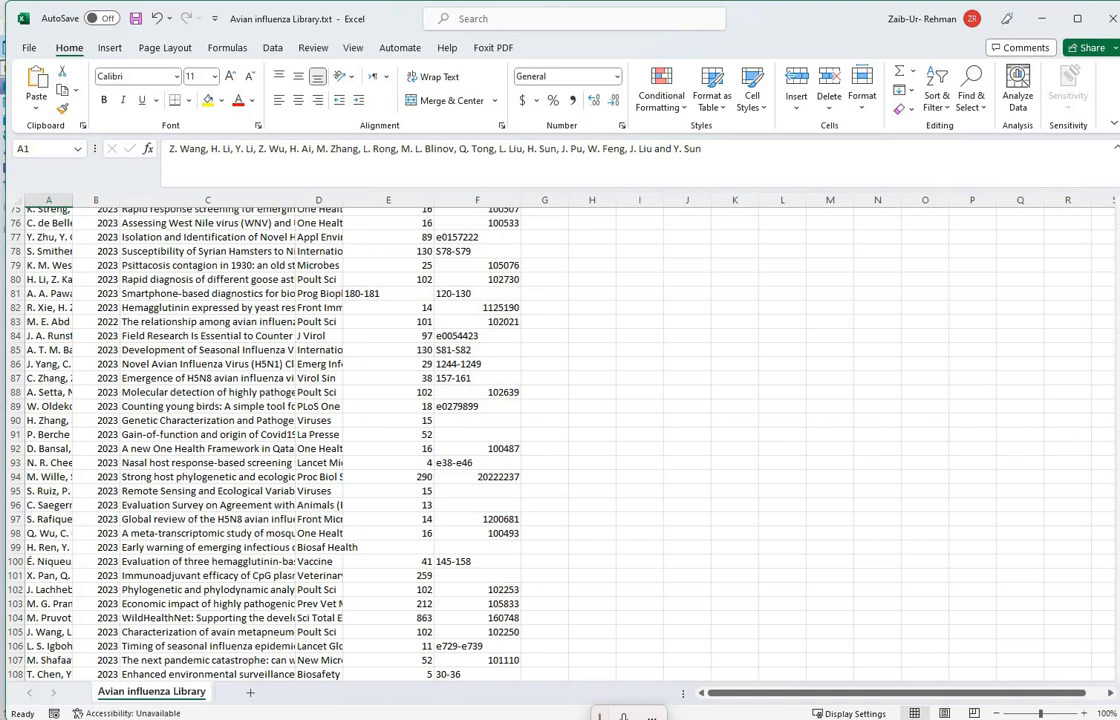
key(alt+Tab)
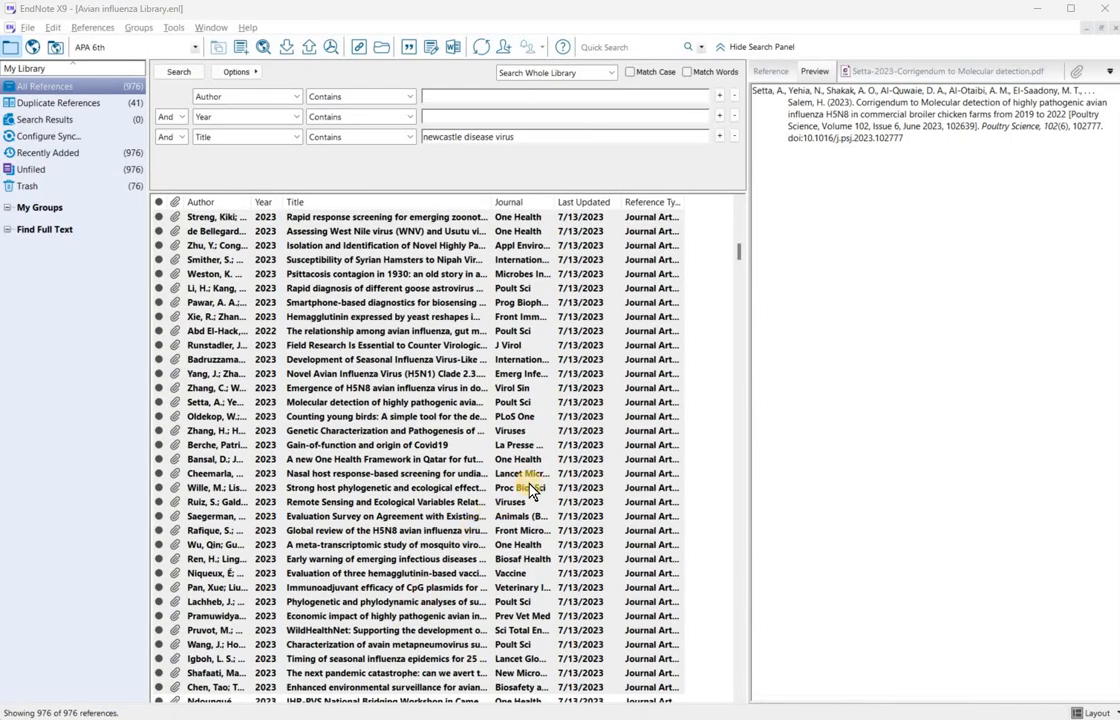